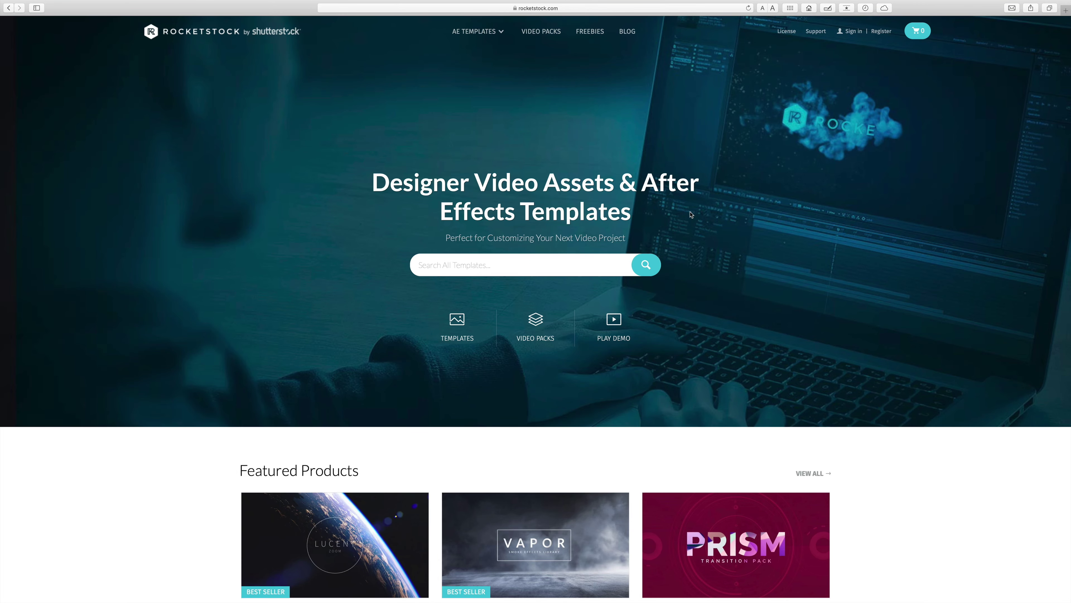
- Scroll down the RocketStock page before returning to the After Effects project
scroll(718, 338, "down", 5)
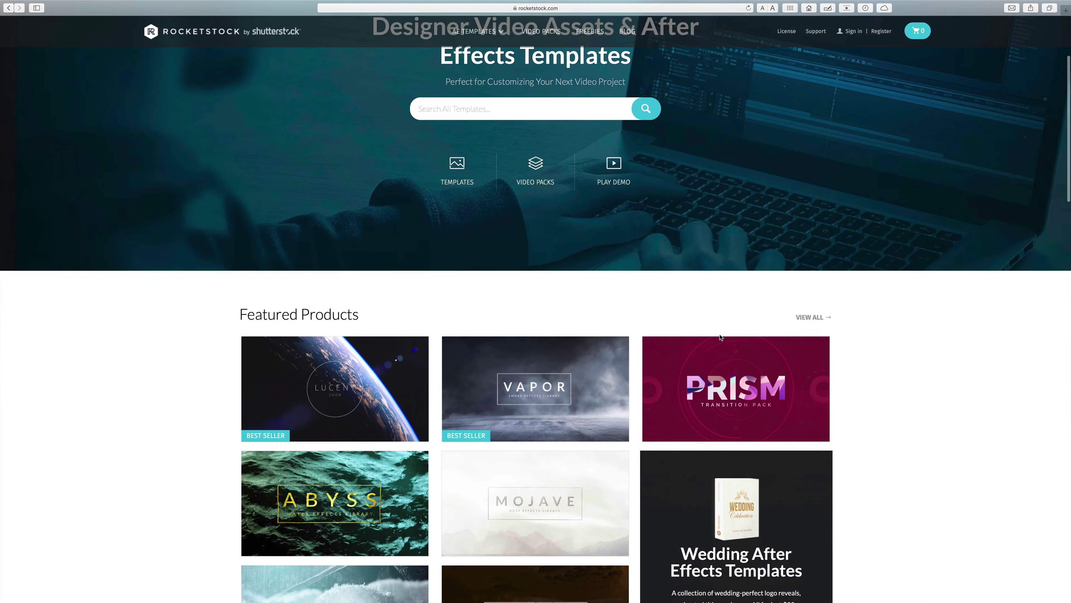
scroll(718, 337, "down", 4)
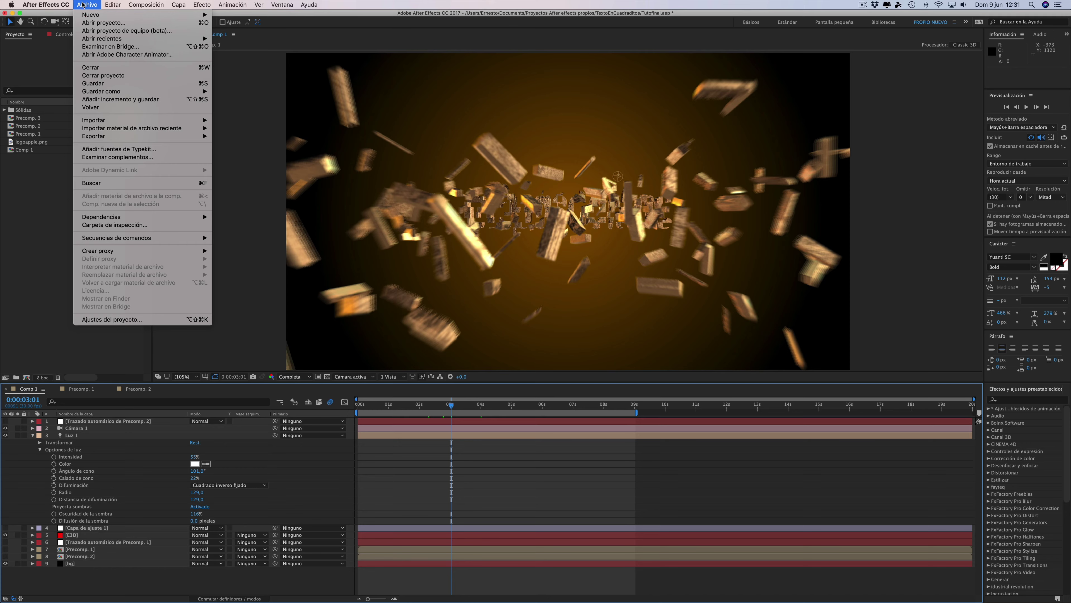
- In the import dialog, preview the Vapor fog clips Rolling_001d_1.mp4 and Fog_021a_1.mp4 at full size
mouse_move(99, 121)
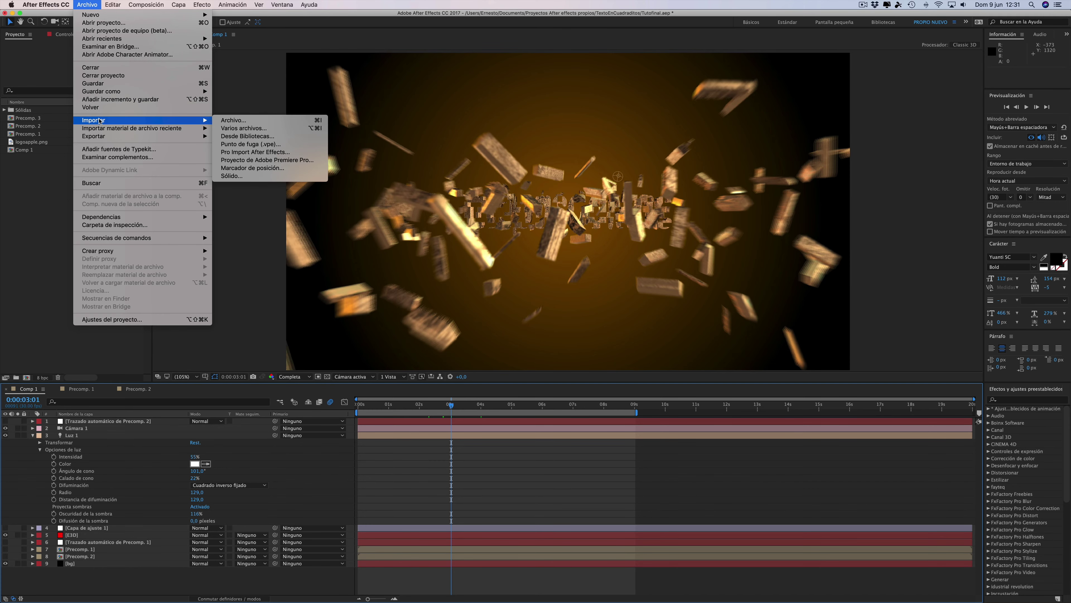
left_click(591, 247)
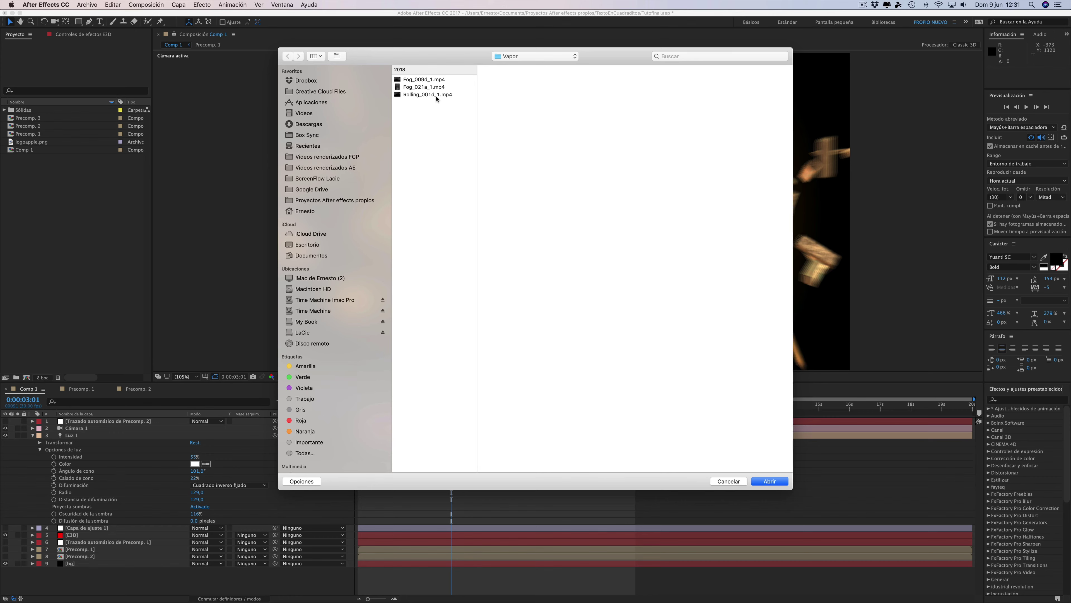
left_click(422, 80)
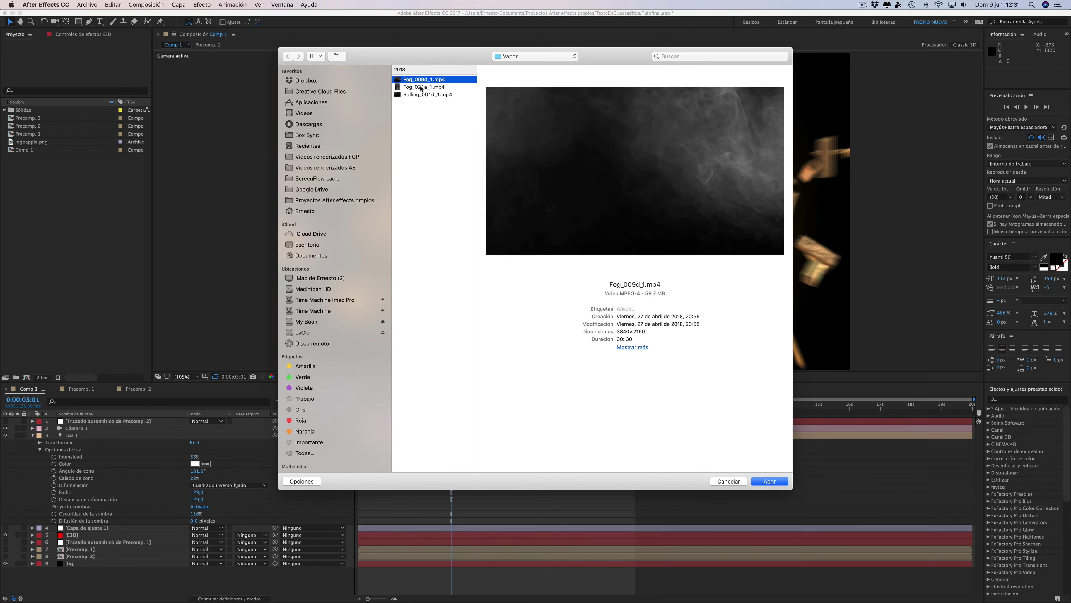
left_click(421, 87)
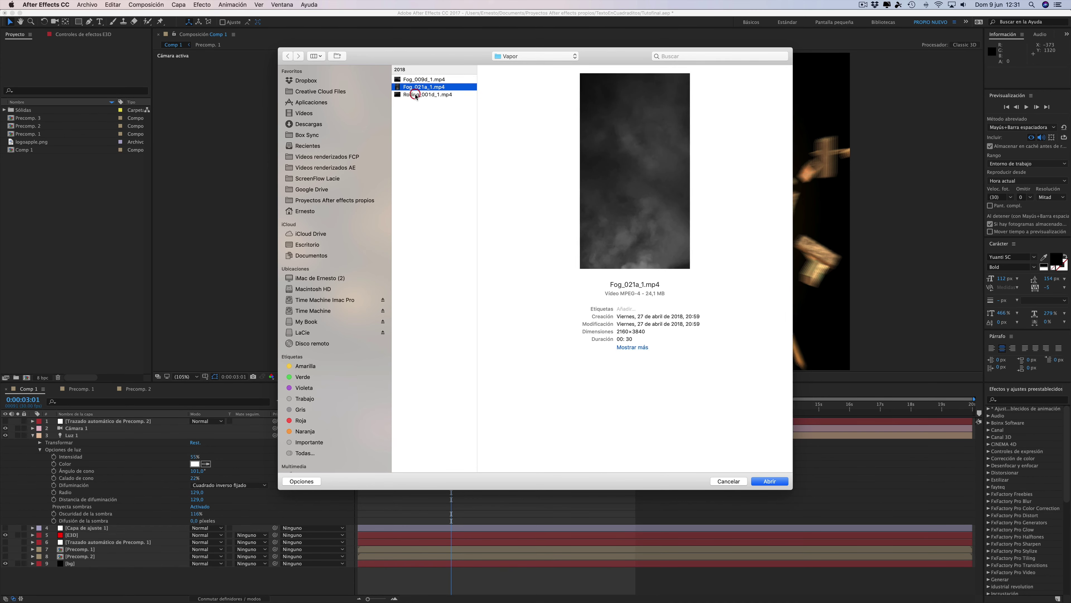
left_click(416, 94)
key("space")
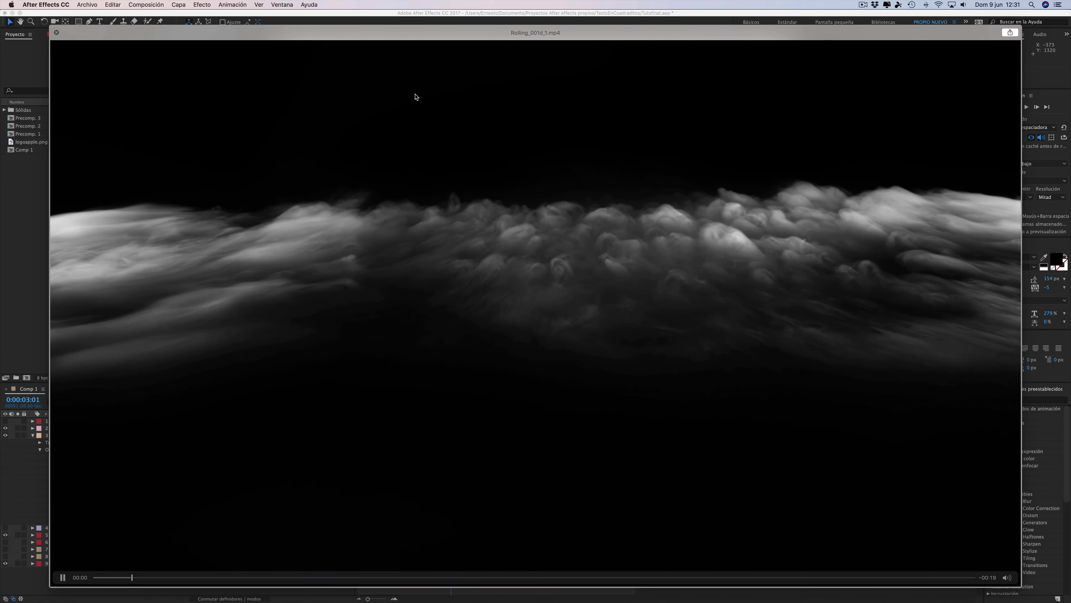
key("space")
left_click(411, 88)
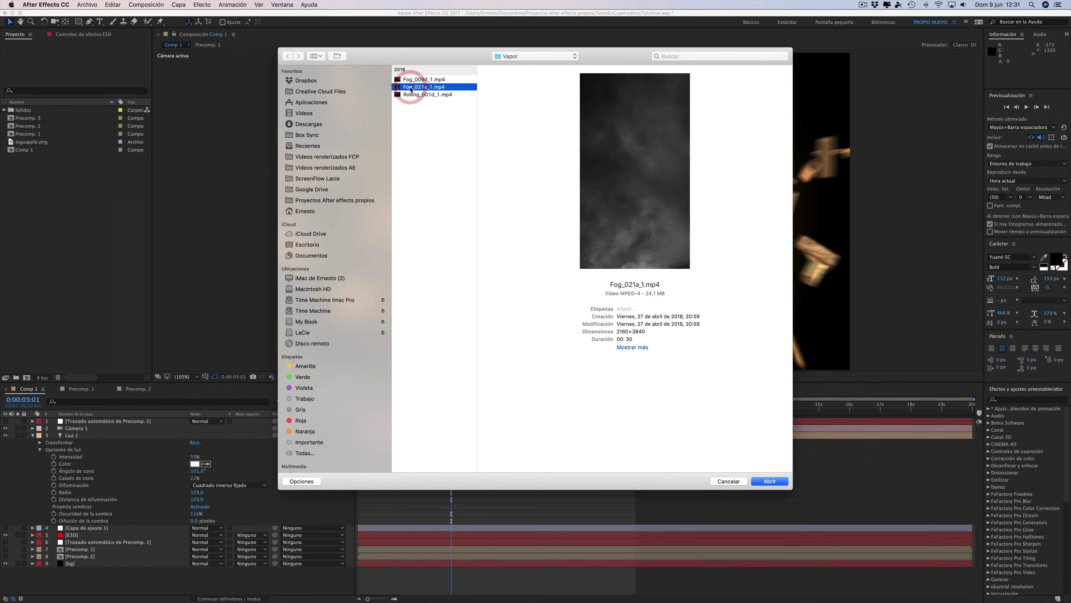
key("space")
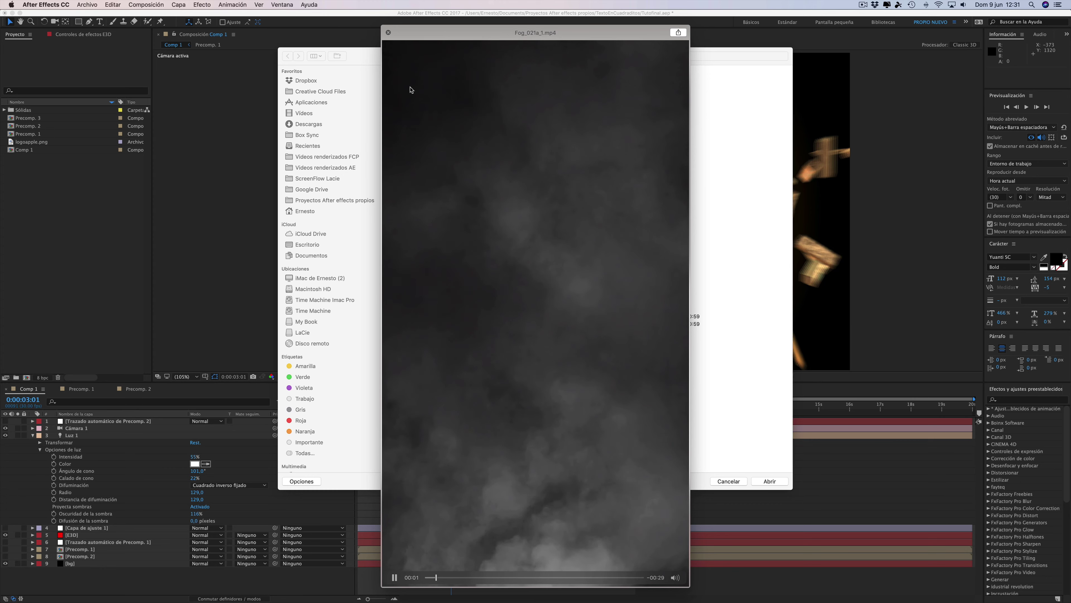
key("space")
- Preview Fog_009d_1.mp4 at full size and import it into the project
left_click(414, 80)
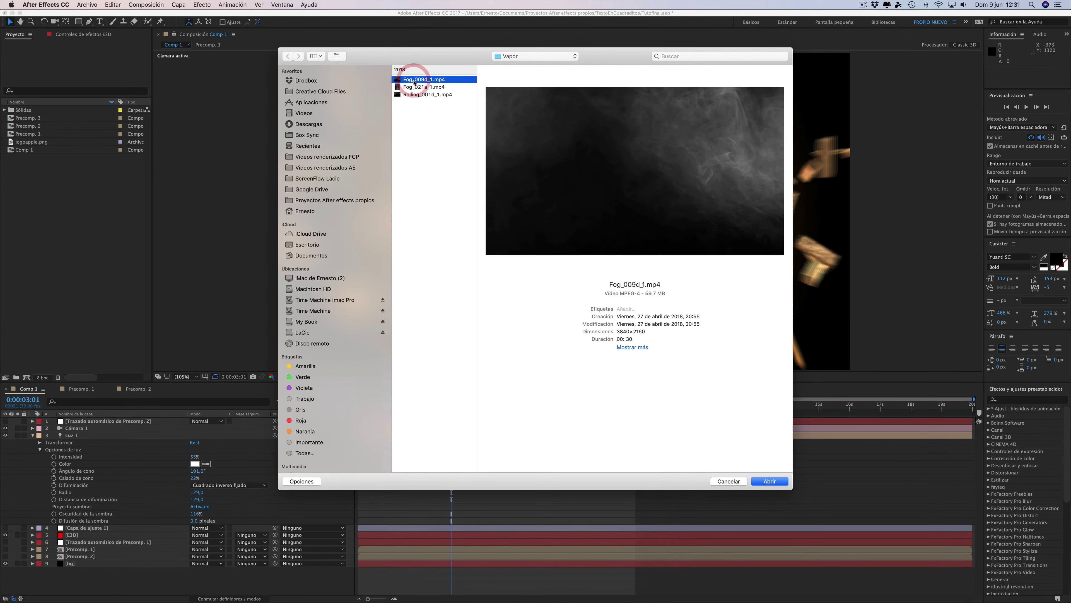
key("space")
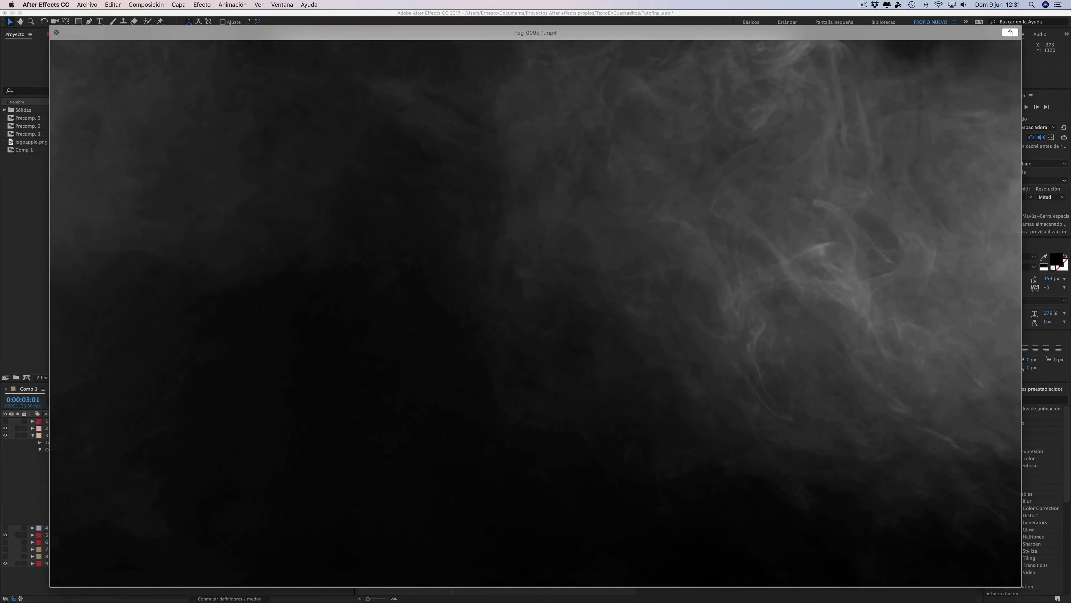
key("space")
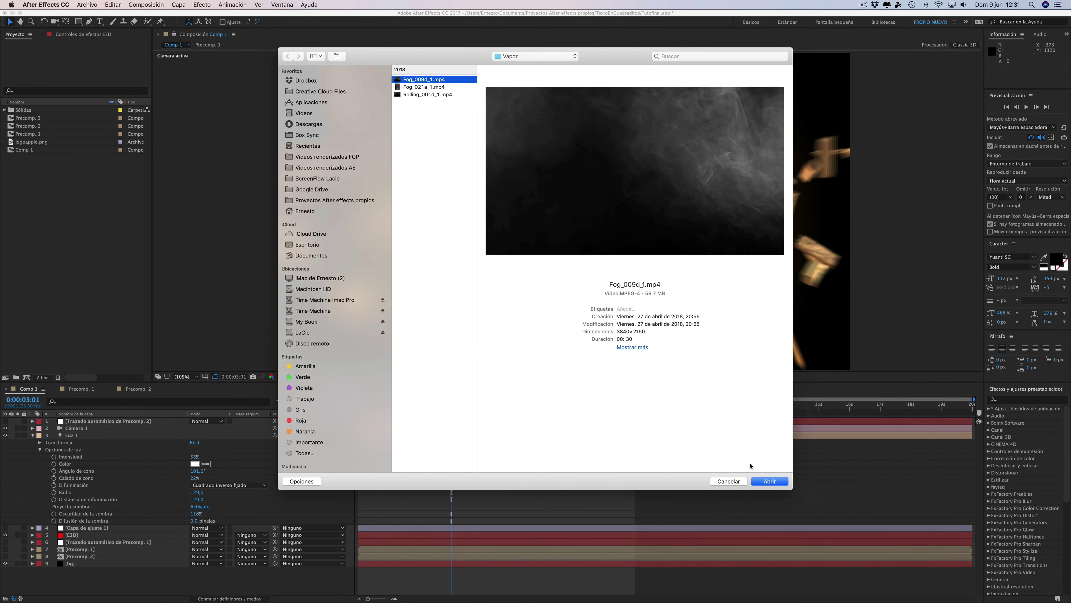
left_click(769, 481)
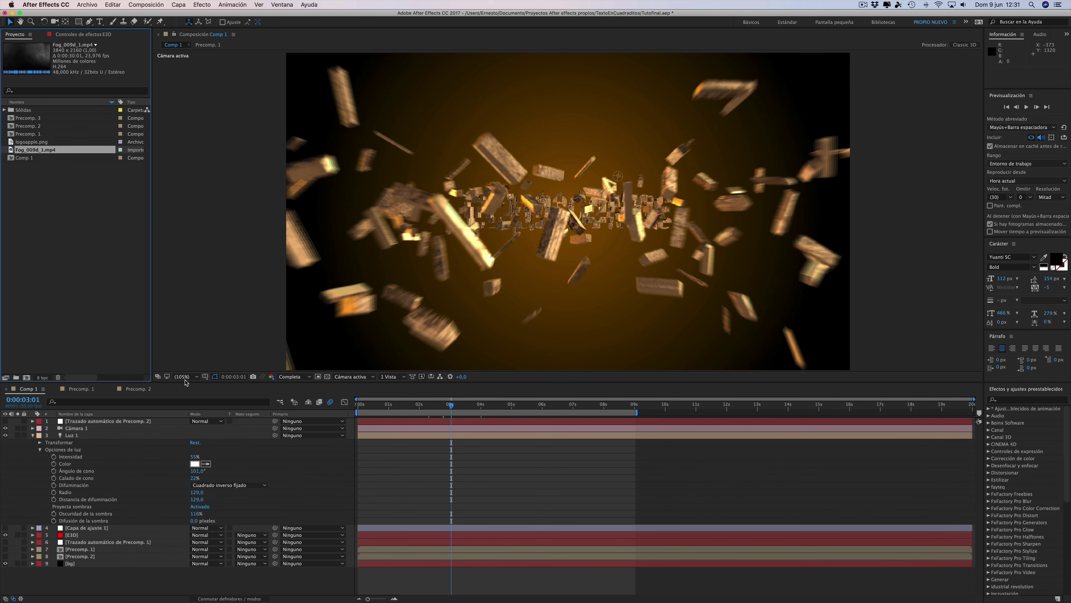
- Add Fog_009d_1.mp4 to the Comp 1 timeline and set its blend mode to Pantalla
left_click_drag(31, 151, 85, 537)
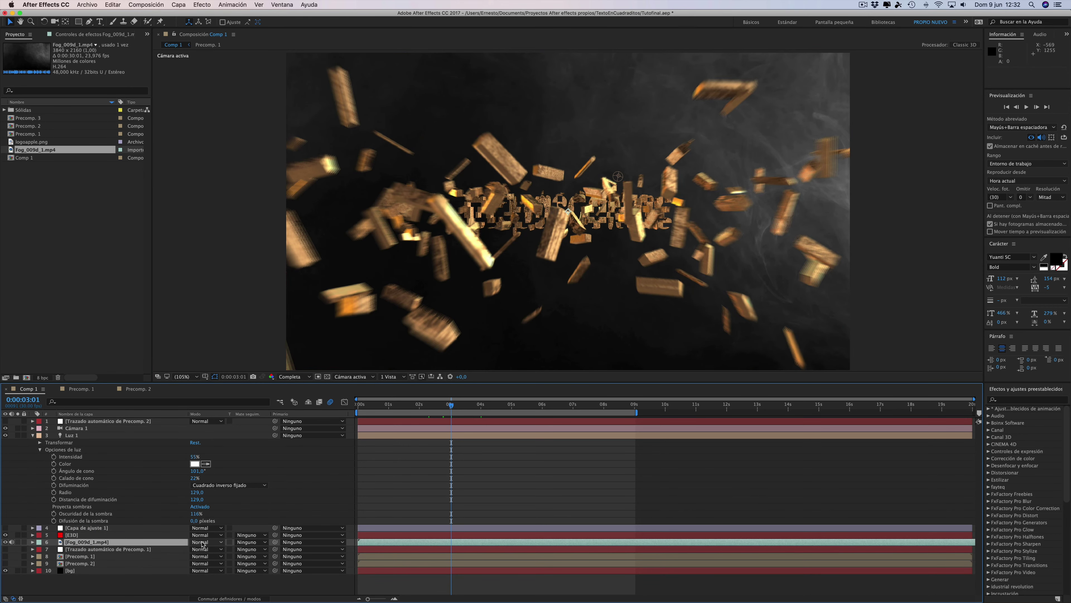
left_click(202, 543)
left_click(209, 362)
- Scrub the explosion between about 0:00:03:10 and 0:00:05:22 to check the fog
left_click(490, 405)
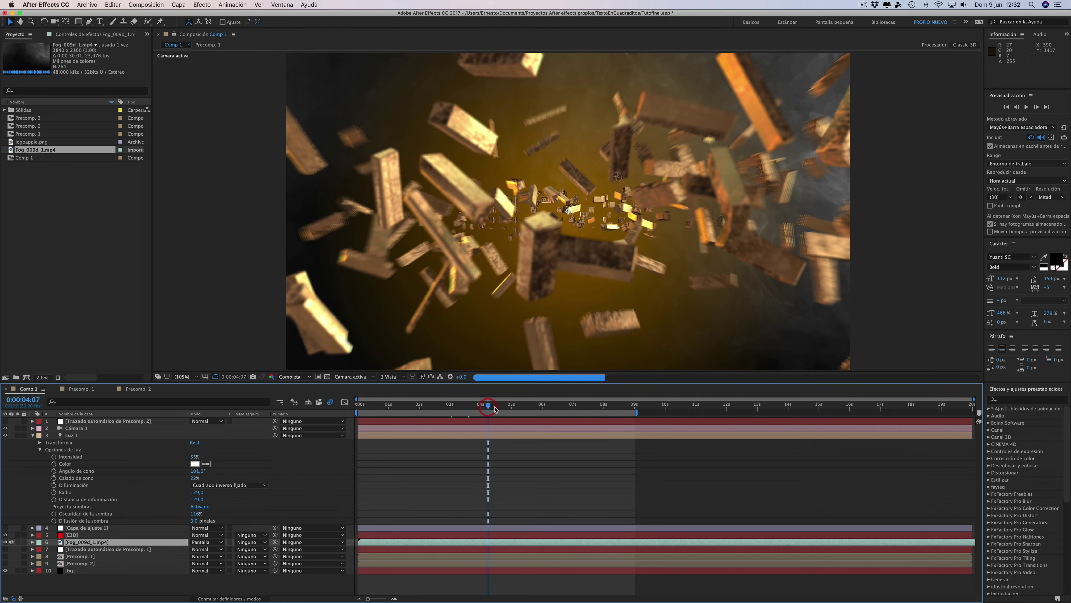
left_click_drag(495, 409, 508, 406)
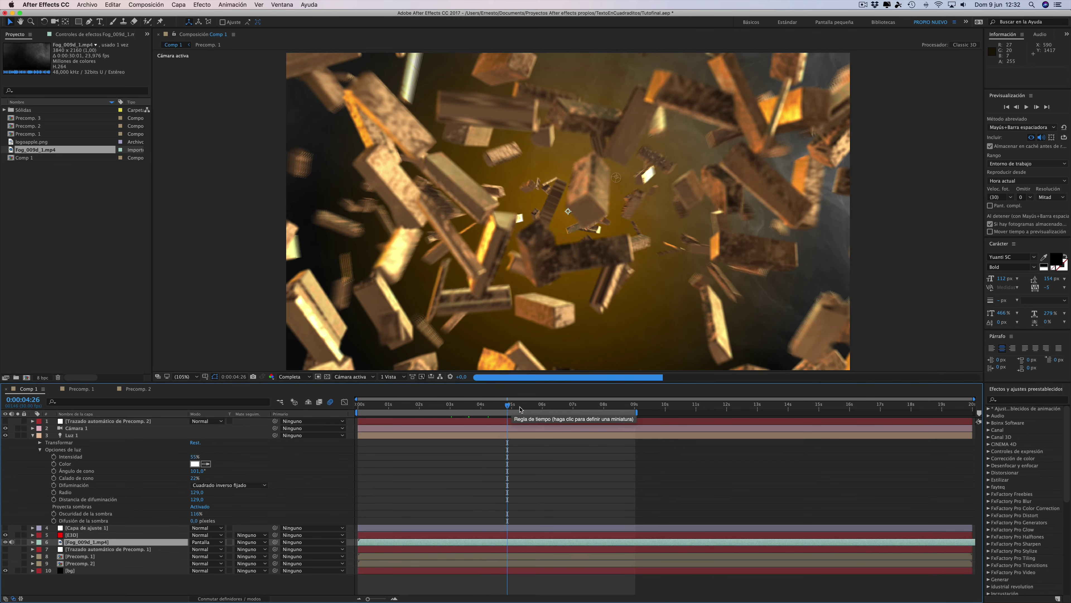
left_click(534, 406)
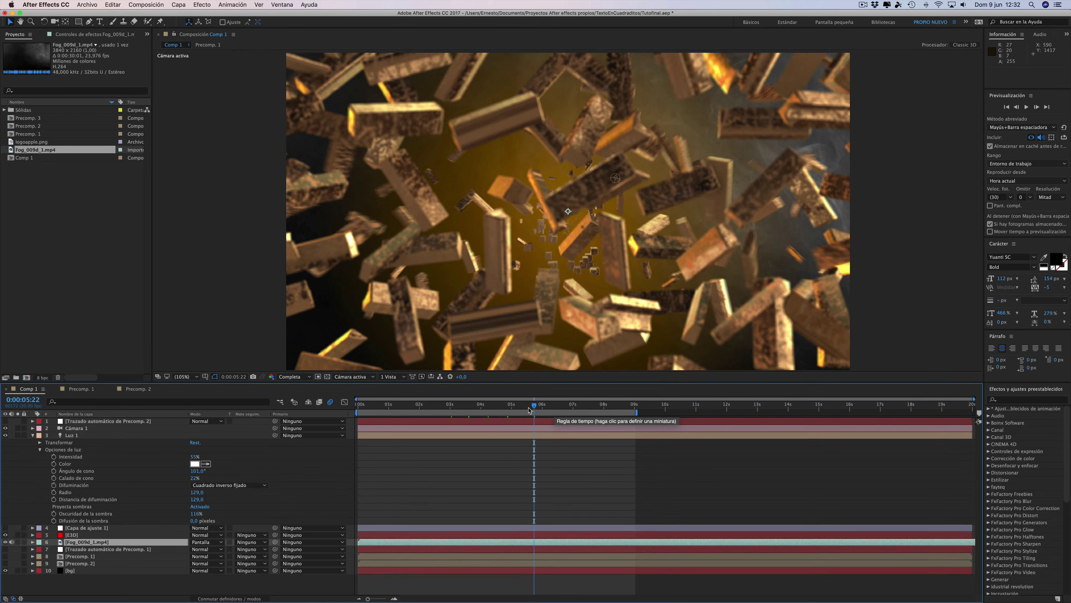
left_click(460, 406)
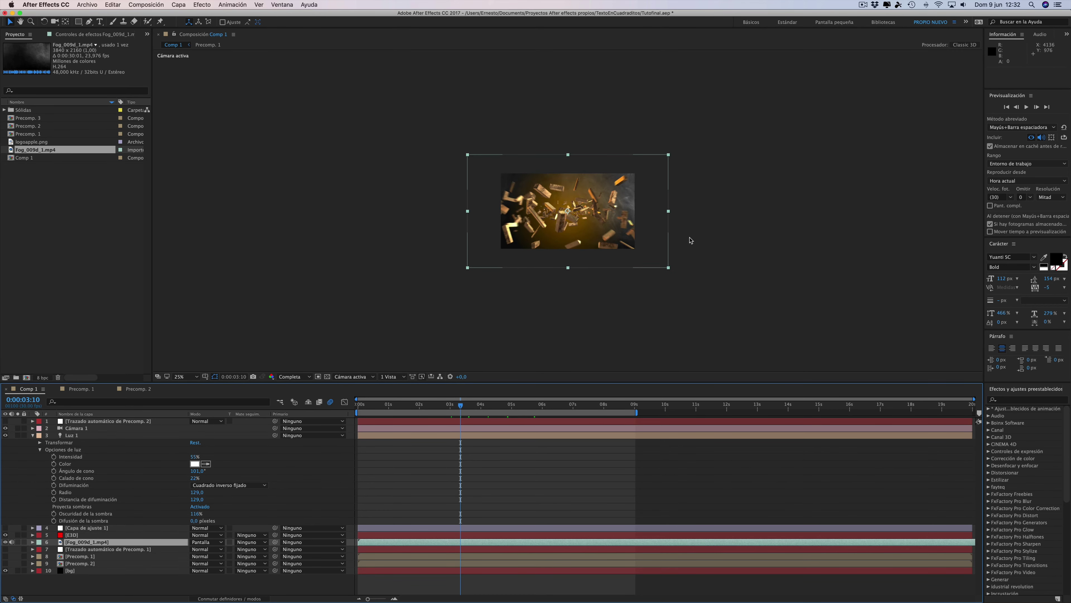
- Shrink the fog layer to fit the frame, reset the viewer to 100%, and move it above [E3D]
left_click_drag(669, 268, 640, 257)
key("slash")
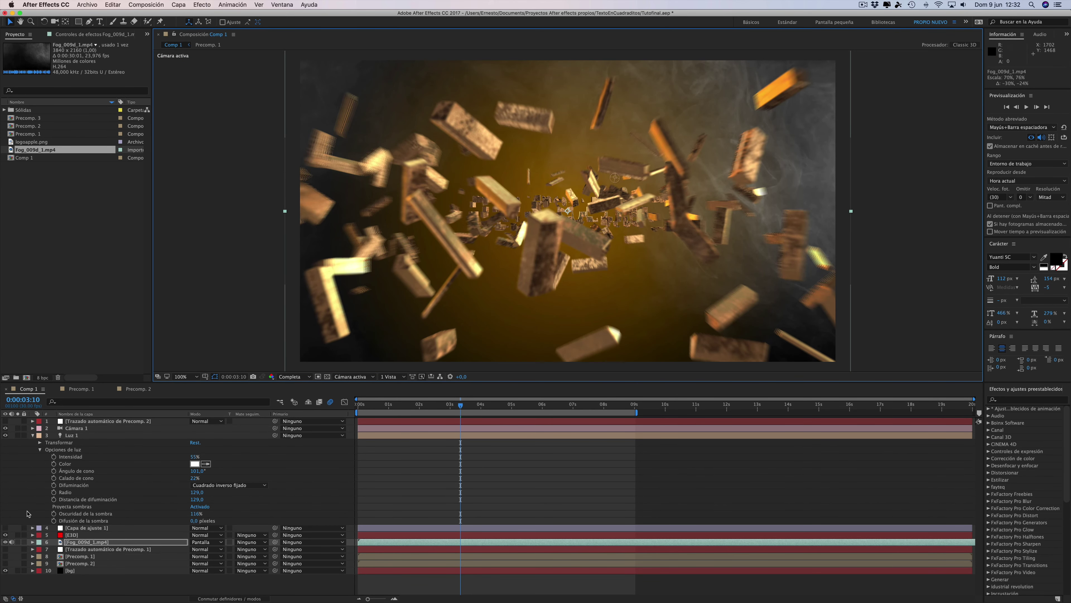
left_click_drag(74, 543, 74, 533)
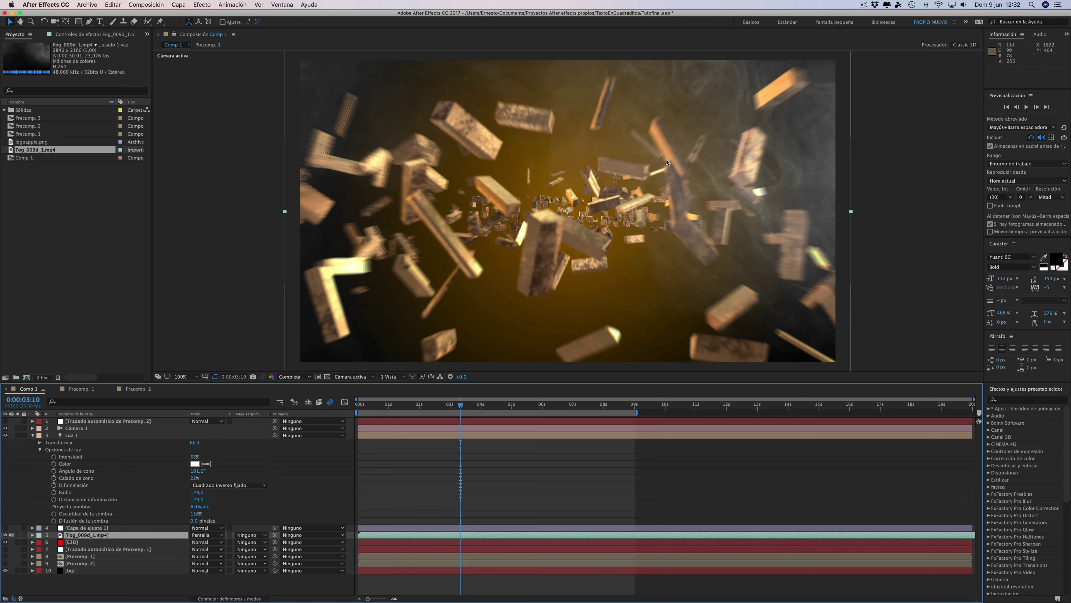
- Check the fog at 0:00:03:21, 0:00:04:13 and 0:00:05:07, then select the Fog_009d_1.mp4 layer
left_click(471, 404)
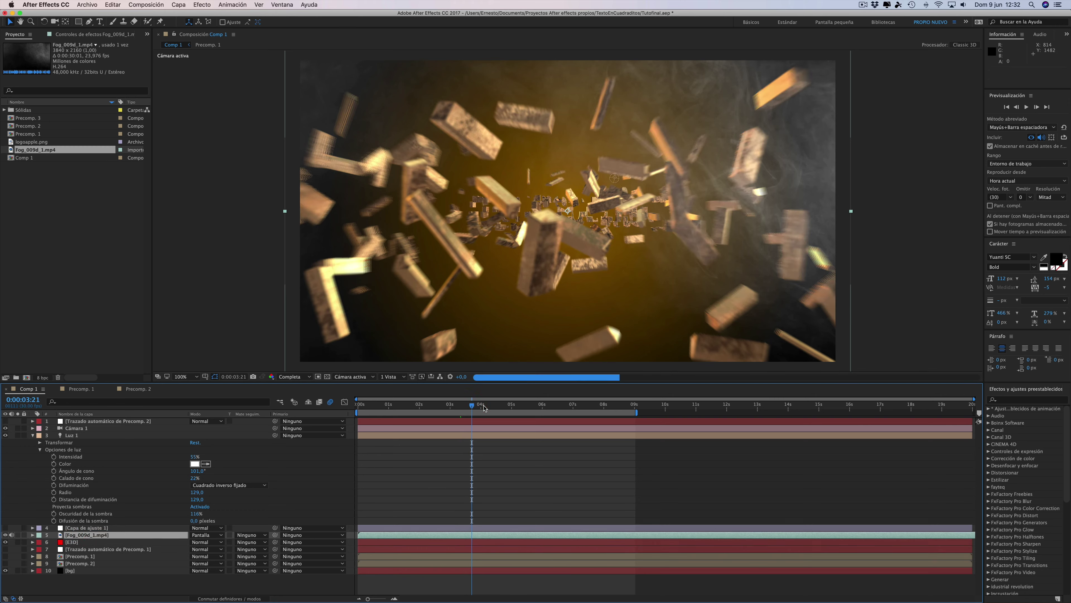
left_click(494, 405)
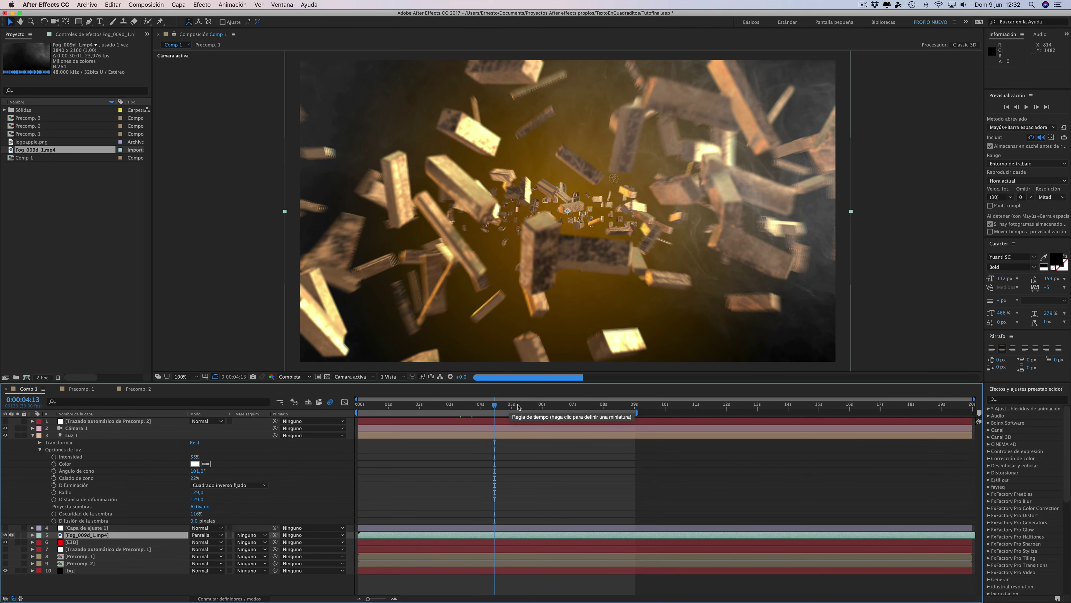
left_click(519, 405)
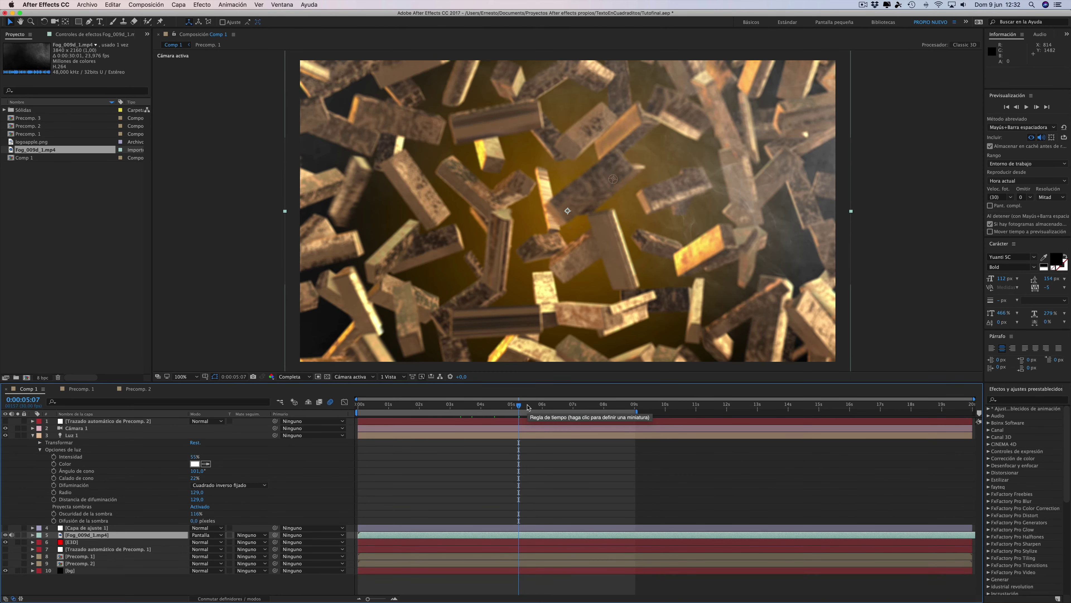
left_click(80, 537)
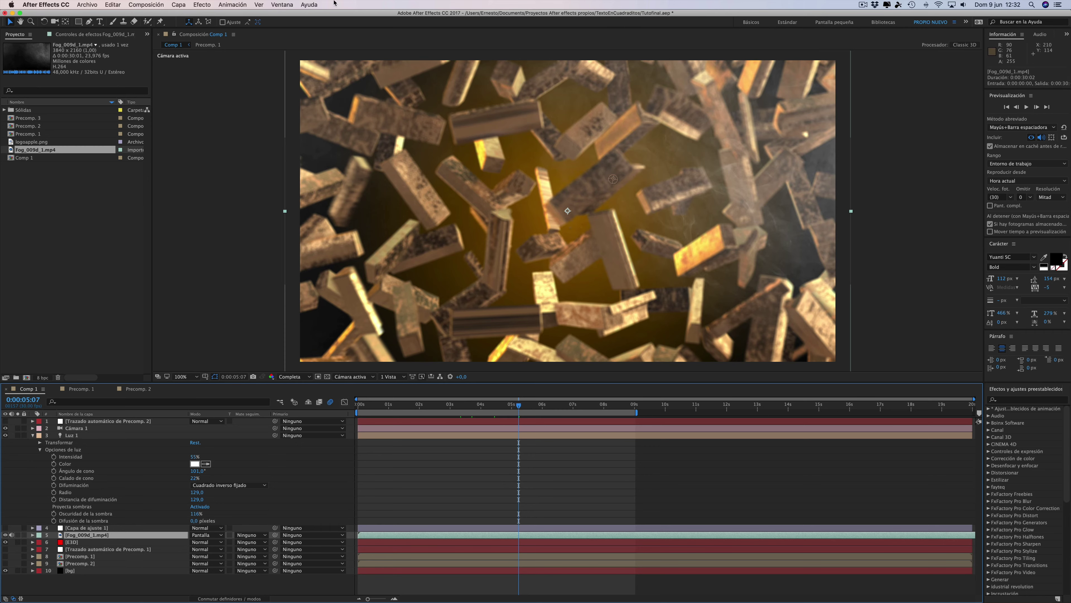
- Apply the Teñir (Tint) effect to the fog layer
left_click(201, 6)
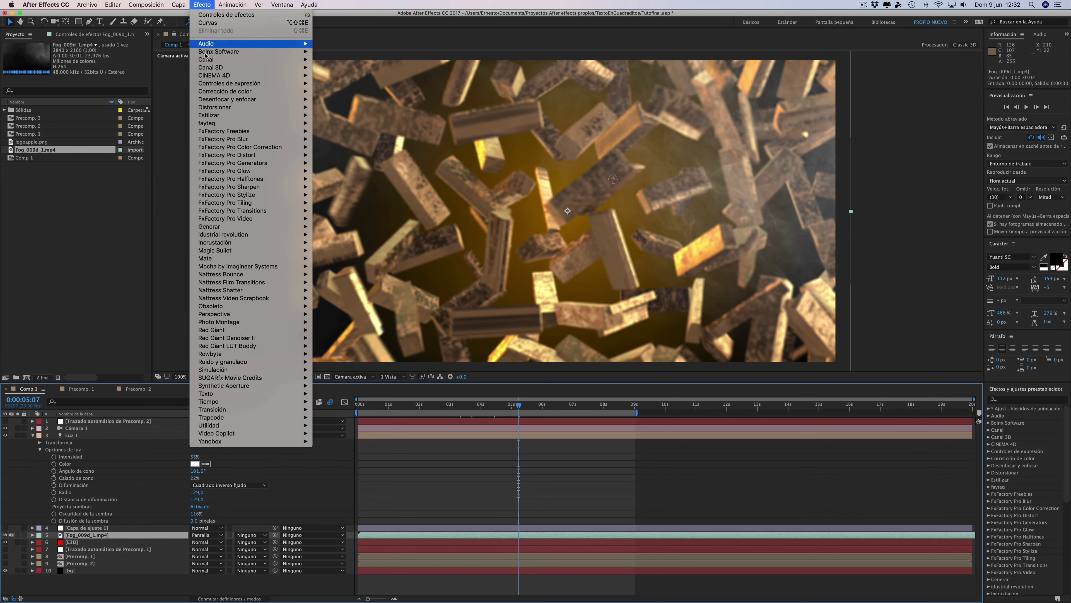
mouse_move(212, 91)
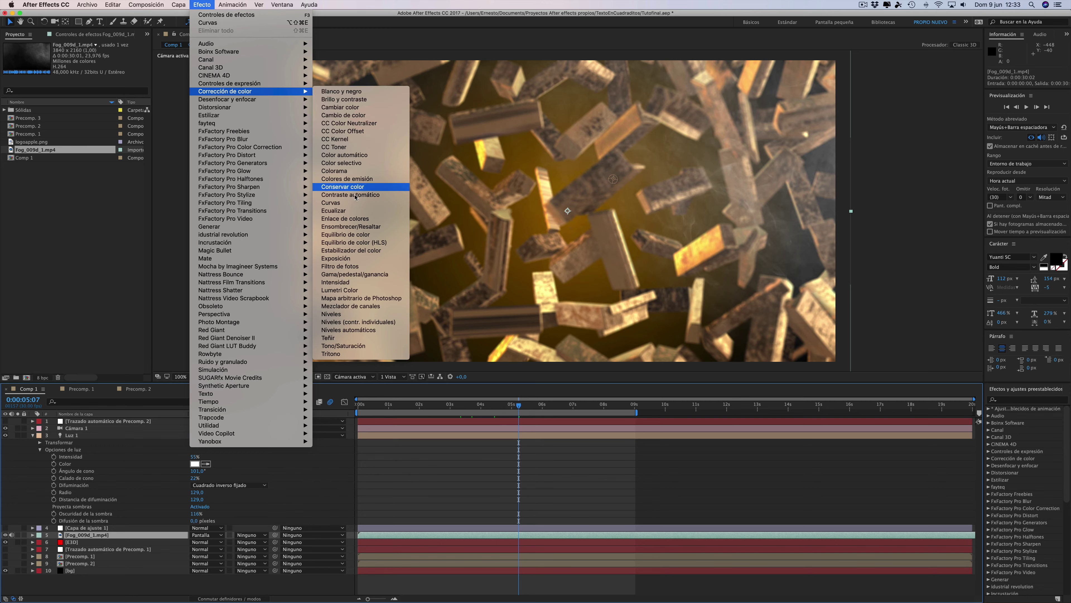
left_click(329, 338)
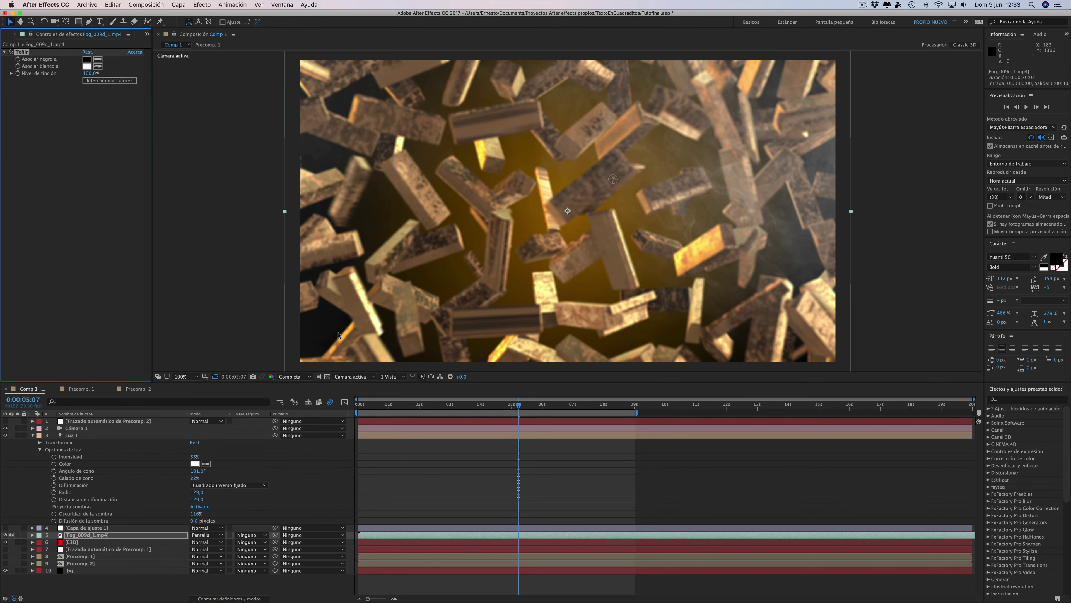
- Try gold, red, blue and cyan hues for the tint's Map White To colour, settling on yellow FFD709
left_click(87, 67)
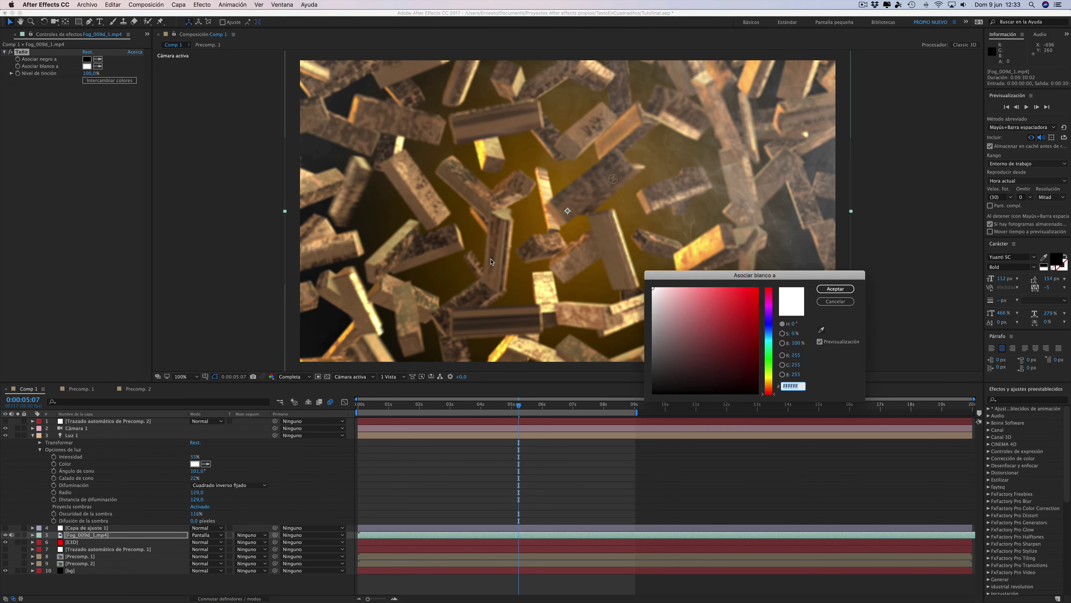
left_click(769, 382)
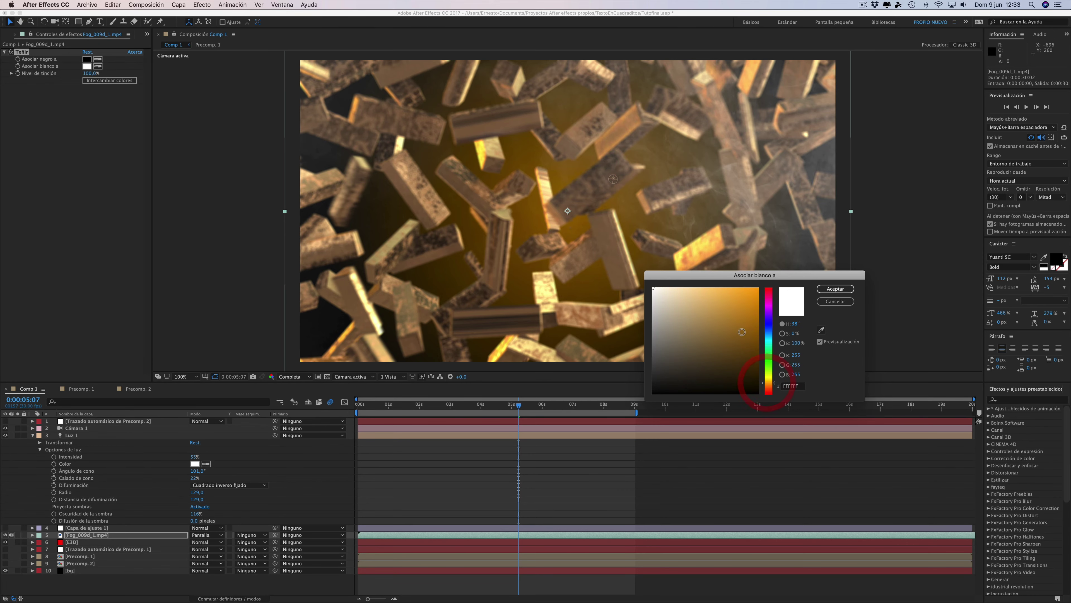
left_click(742, 315)
left_click_drag(742, 316, 705, 291)
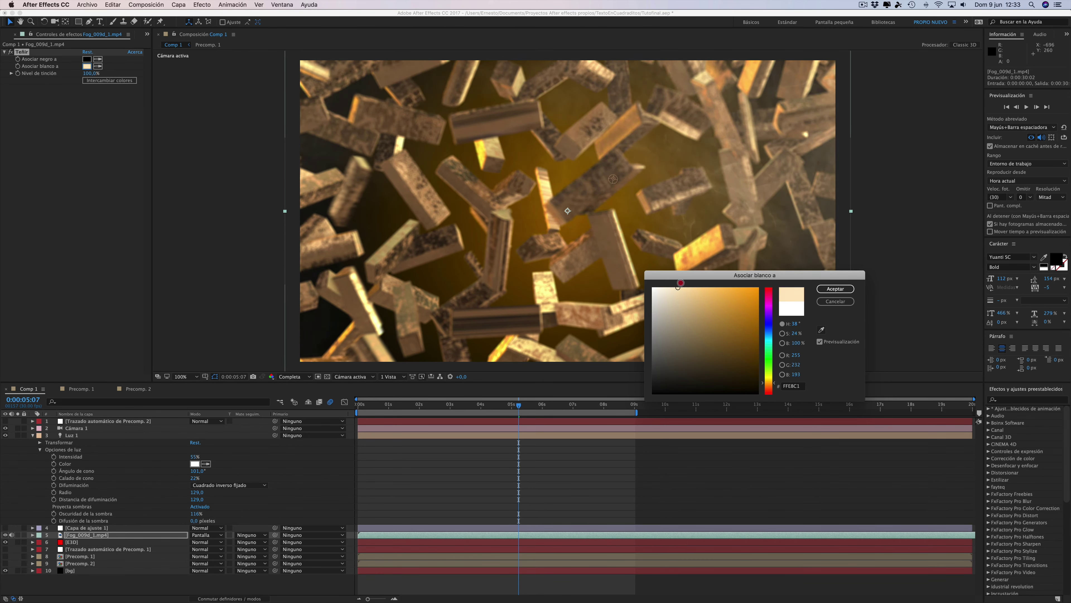
left_click(769, 288)
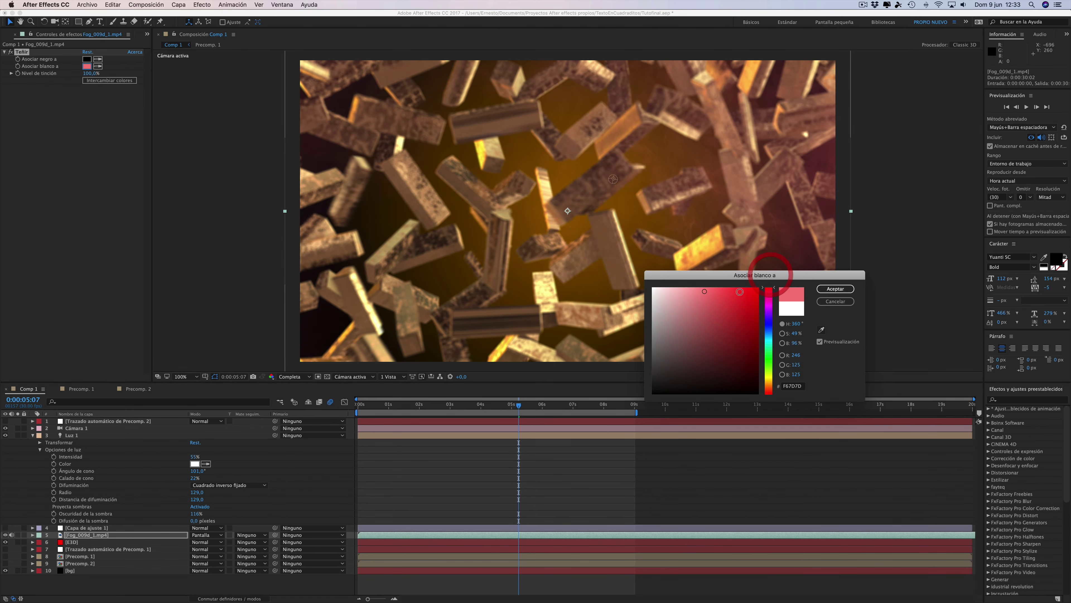
left_click(753, 288)
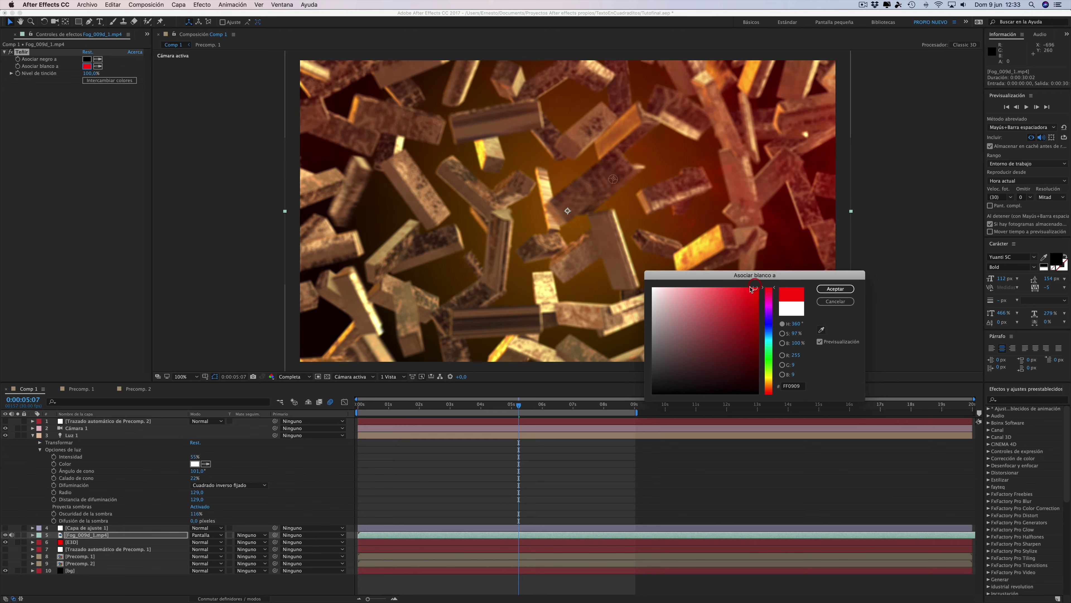
left_click(768, 324)
left_click(769, 341)
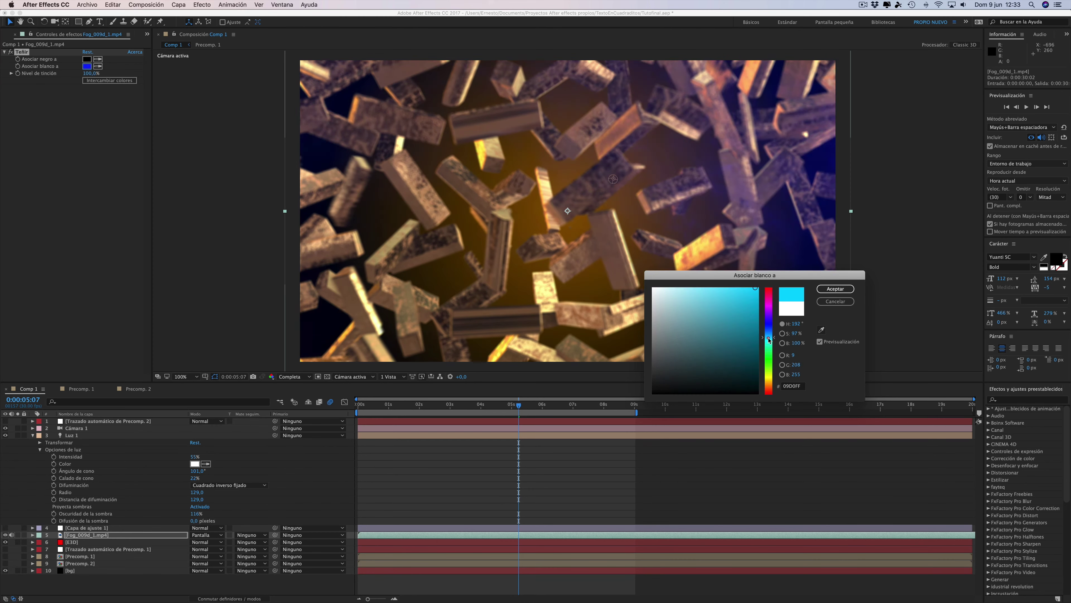
left_click_drag(769, 346, 773, 382)
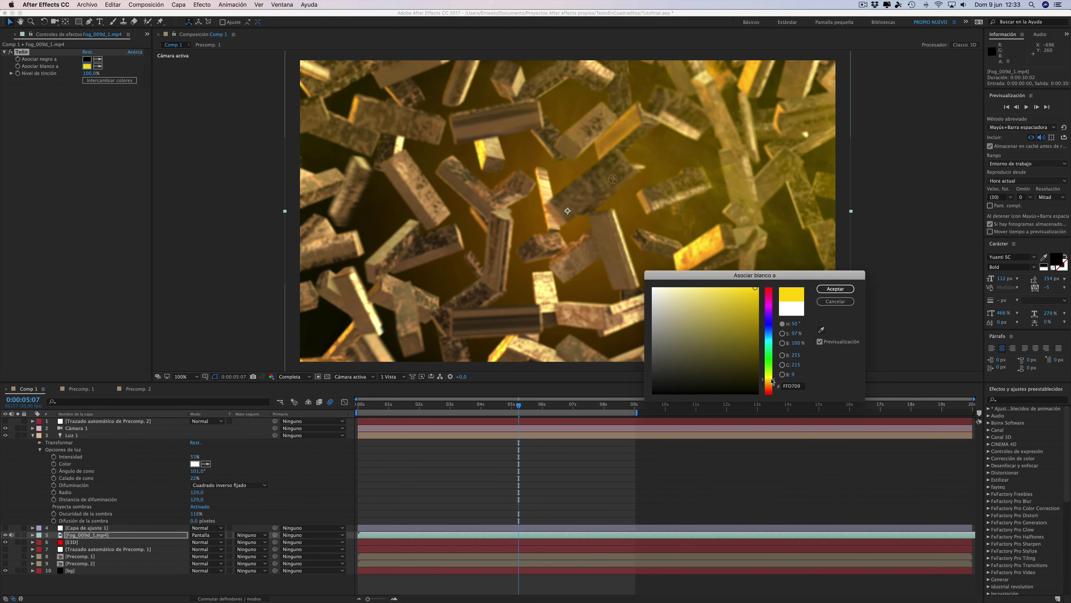
- Confirm the yellow FFD709 tint and review the text before and during the explosion
left_click(837, 289)
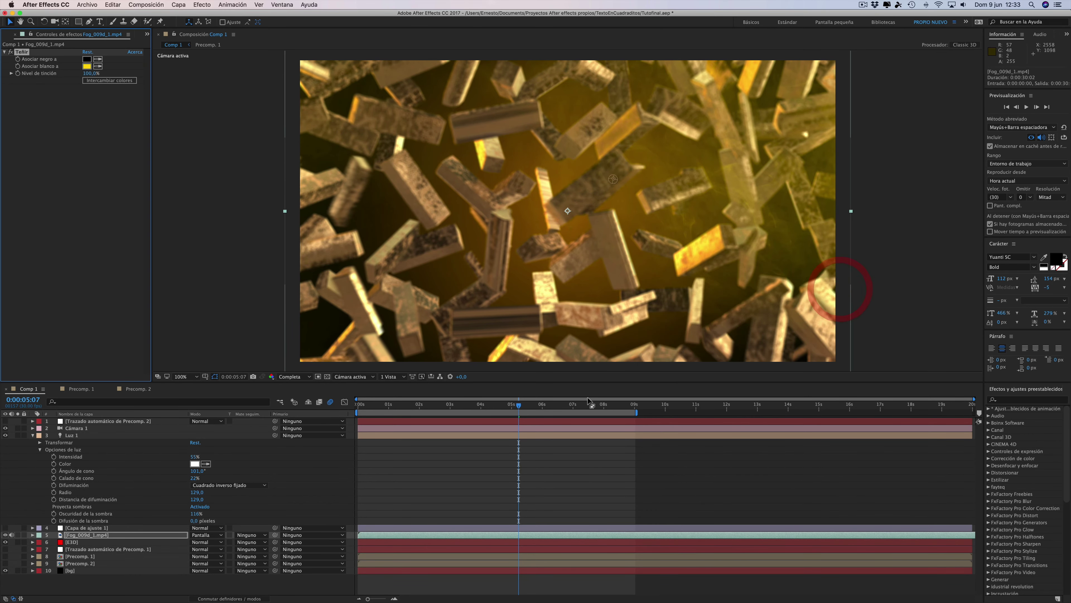
left_click(495, 406)
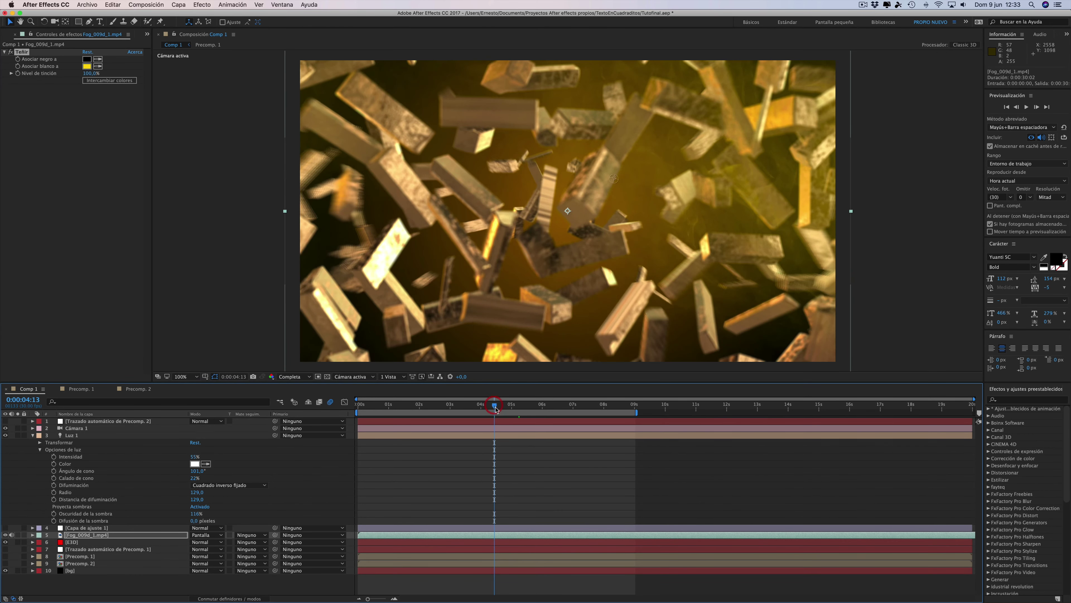
left_click(428, 406)
left_click(406, 406)
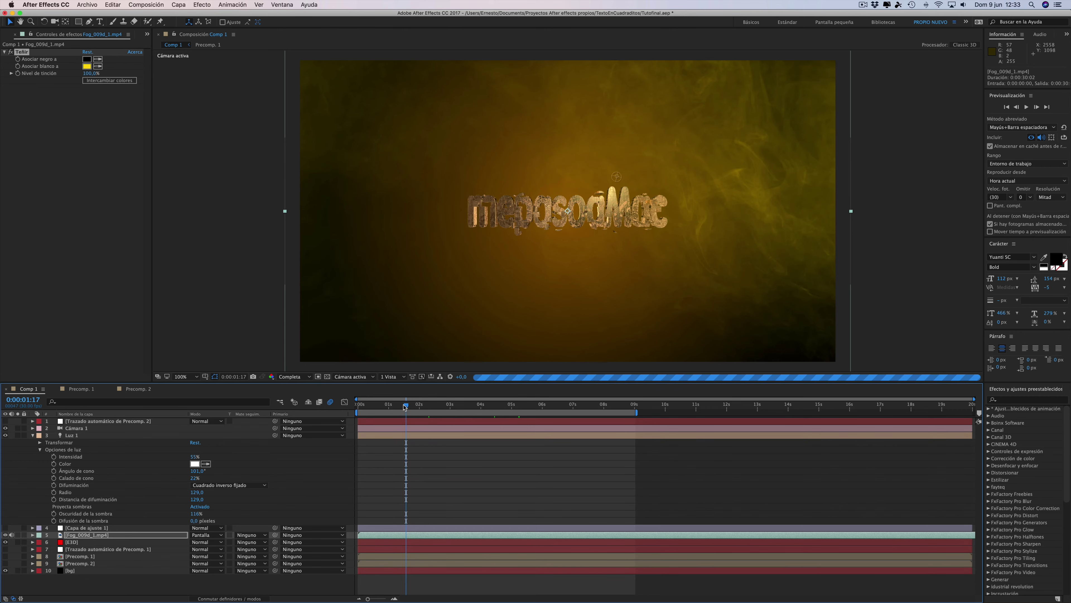
- Jump to 0:00:07:00 to see the scattered blocks and turn off the Fog_009d_1.mp4 layer
left_click(388, 406)
left_click(509, 406)
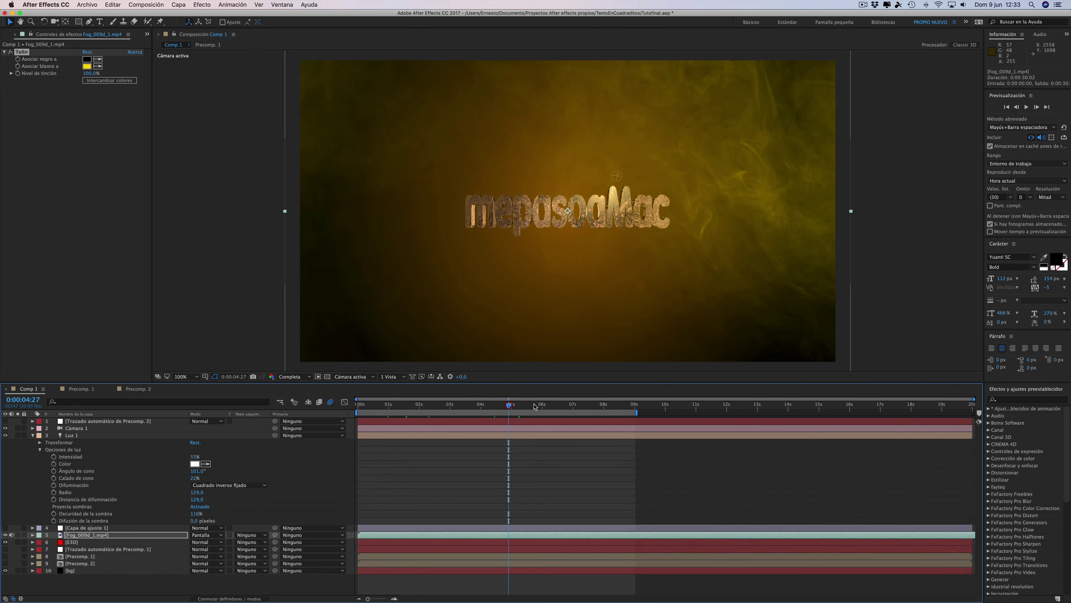
left_click(574, 405)
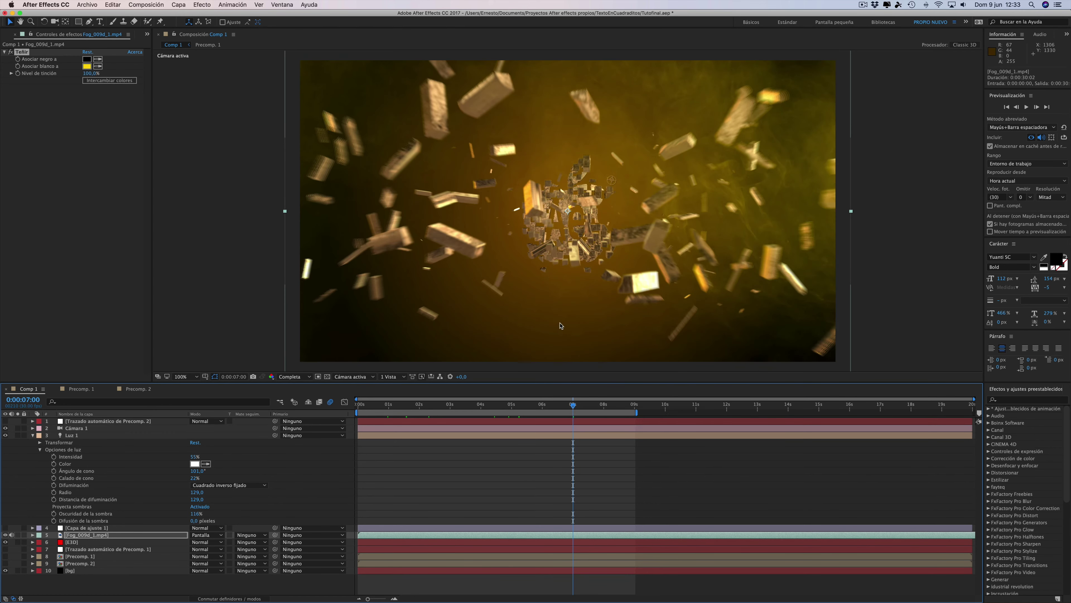
left_click(5, 534)
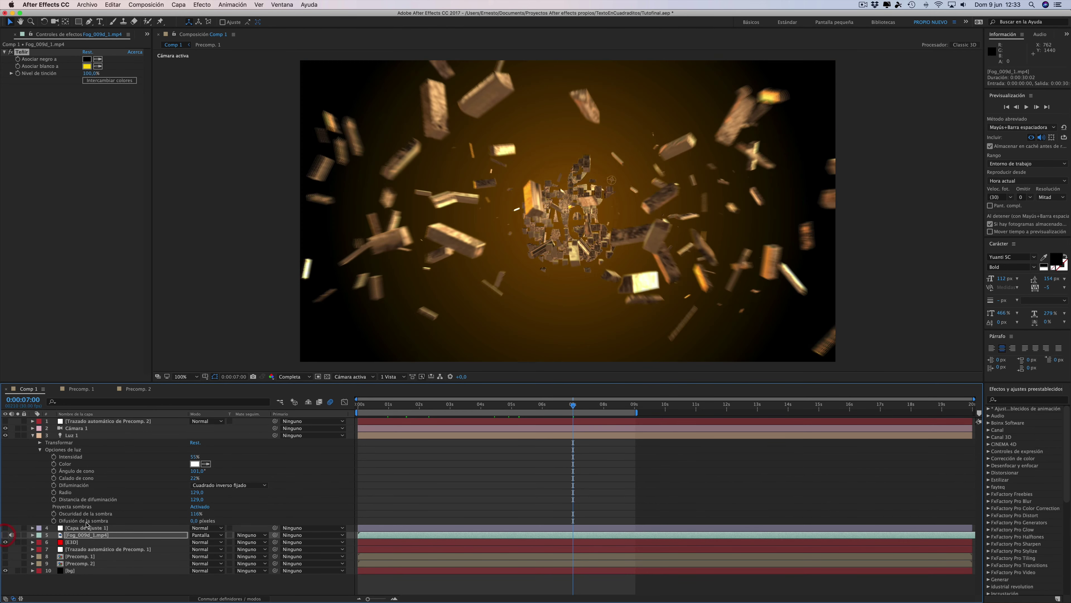
- Via File > Import > File, preview Fog_021a_1.mp4 from the Vapor folder and import it
left_click(85, 6)
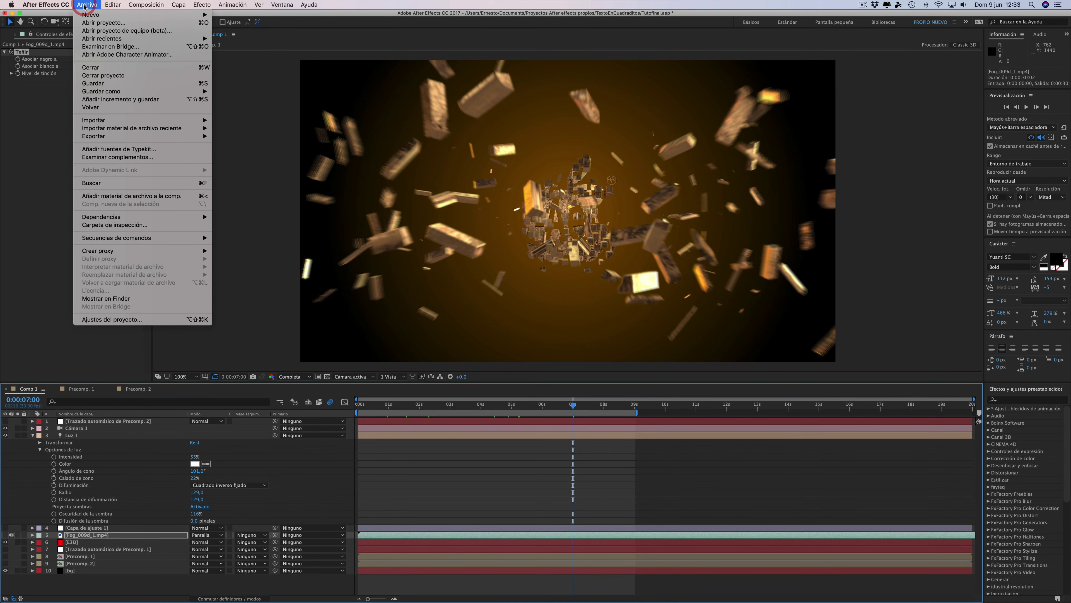
mouse_move(117, 121)
left_click(235, 121)
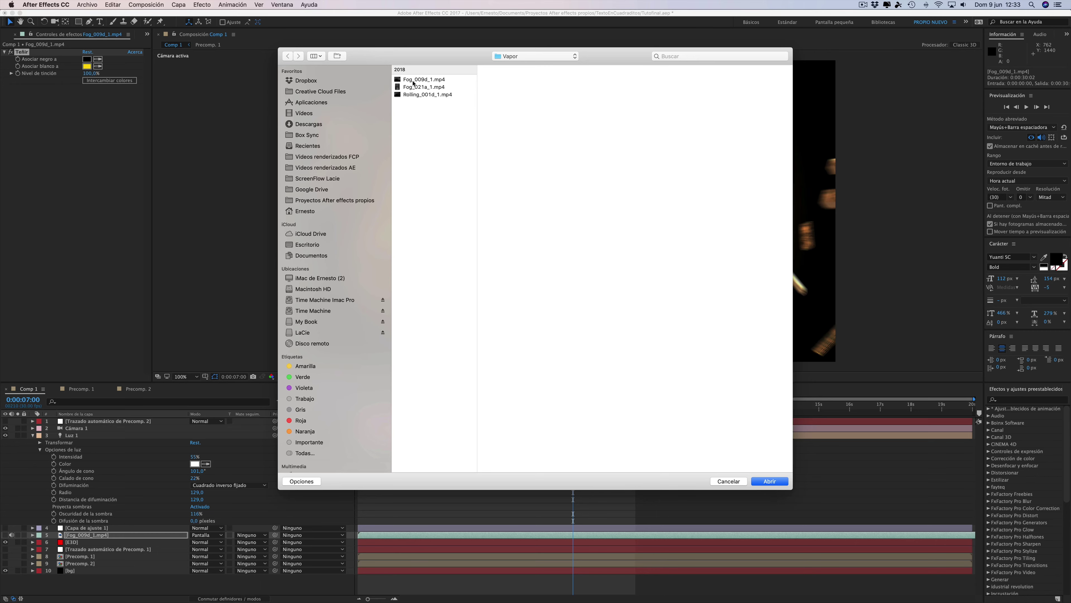
left_click(414, 80)
left_click(414, 88)
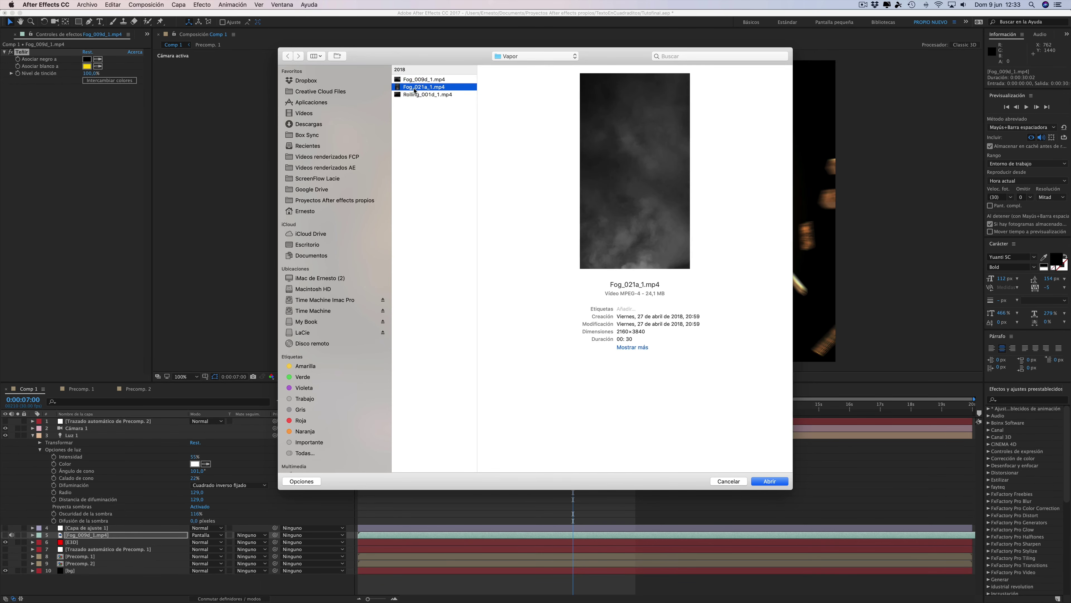
key("space")
key("space")
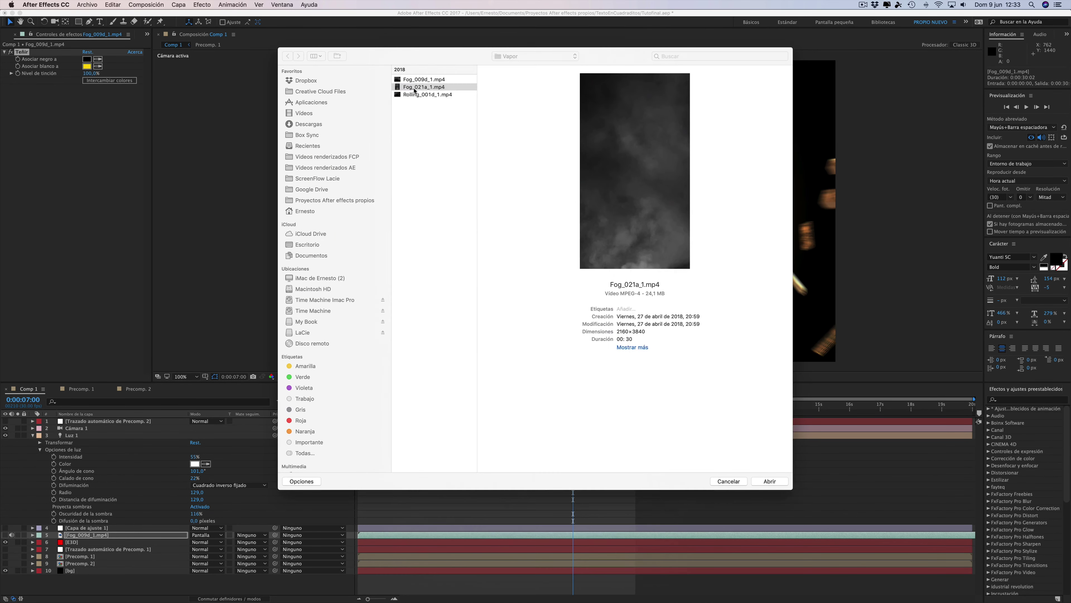
left_click(778, 481)
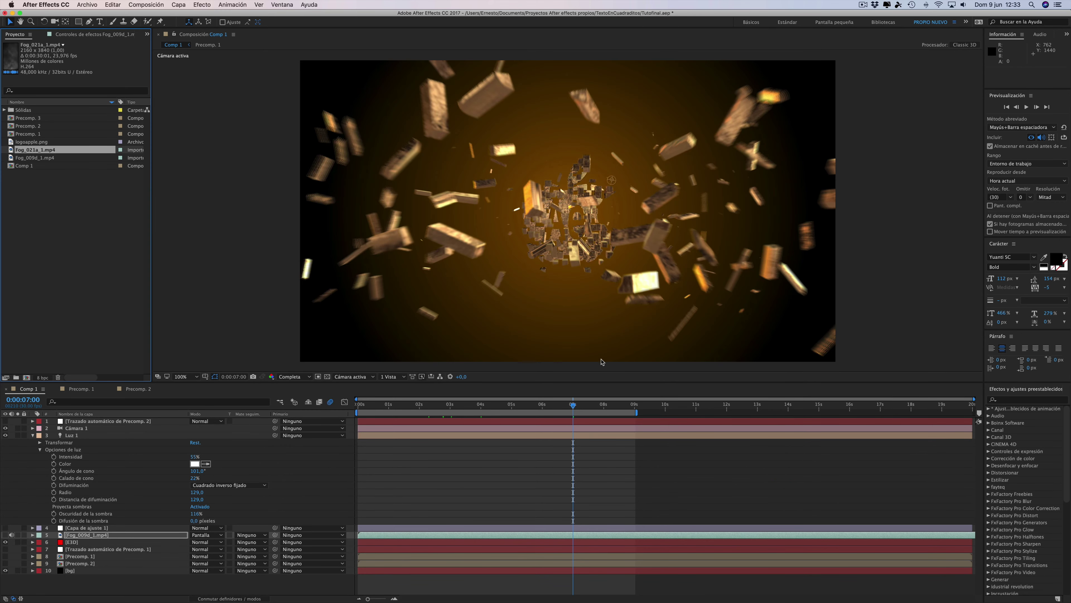
- Add Fog_021a_1.mp4 beneath the adjustment layer and shrink it to about 74%
left_click_drag(27, 150, 88, 531)
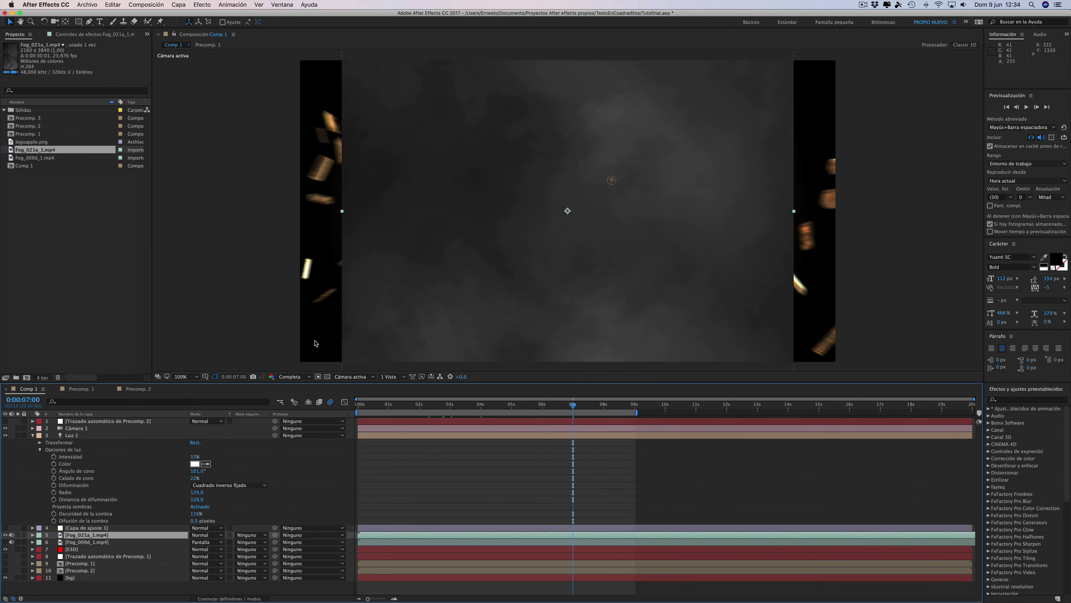
key("comma")
key("comma")
key("comma")
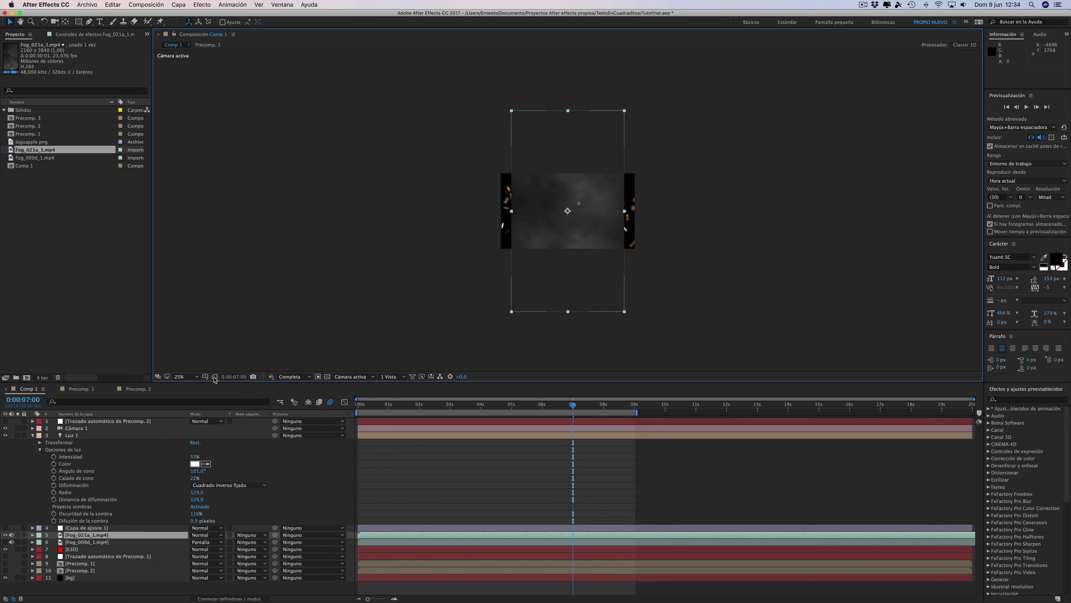
left_click_drag(624, 313, 609, 287)
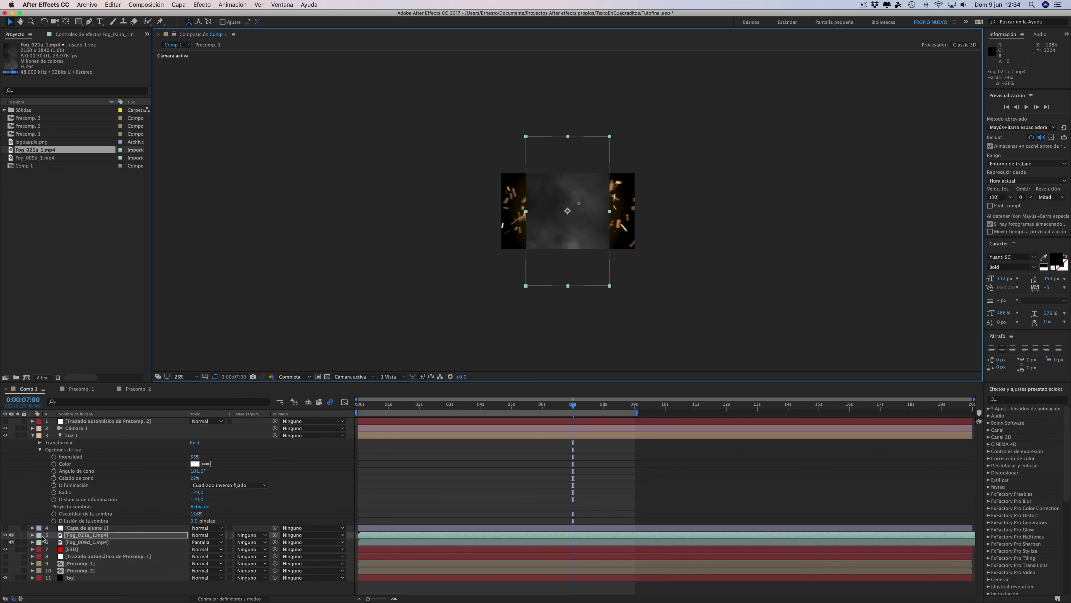
- Rotate the Fog_021a_1.mp4 layer to 0x+90.0° so it lies landscape across the frame
left_click(32, 534)
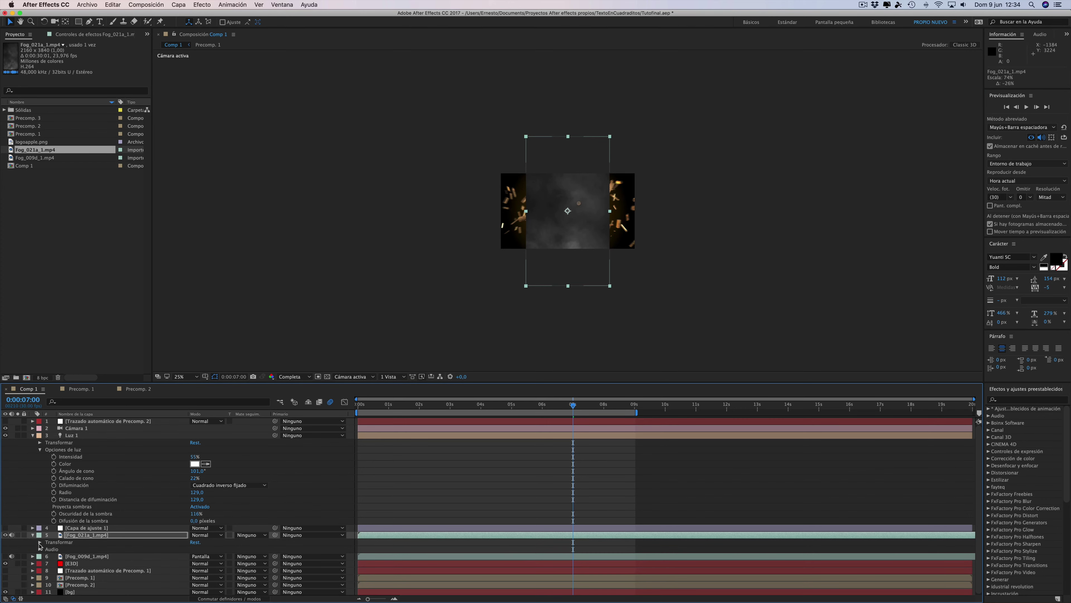
left_click(40, 542)
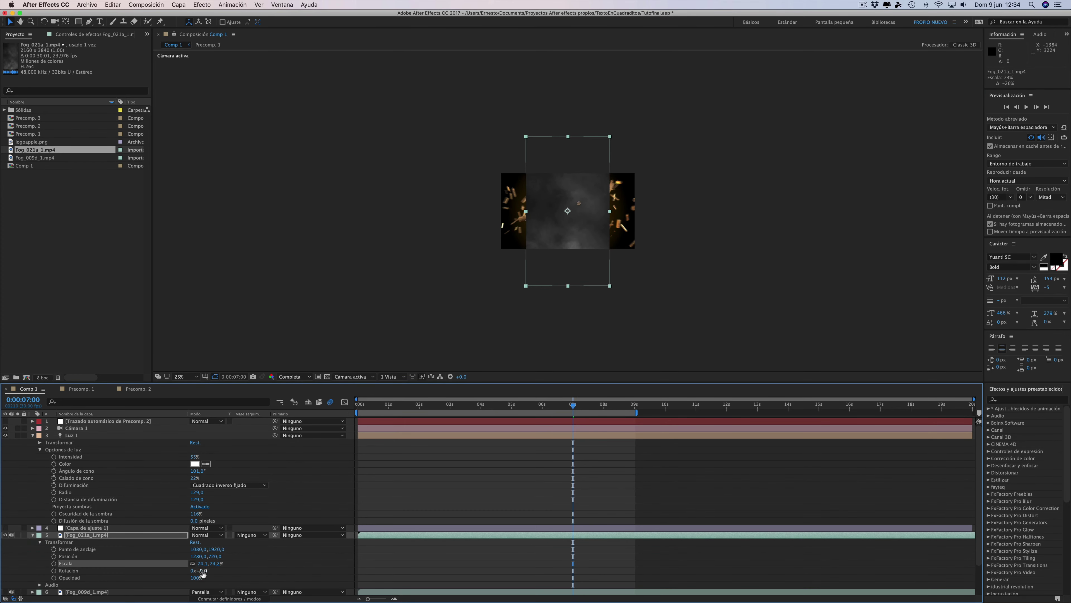
left_click_drag(198, 570, 248, 568)
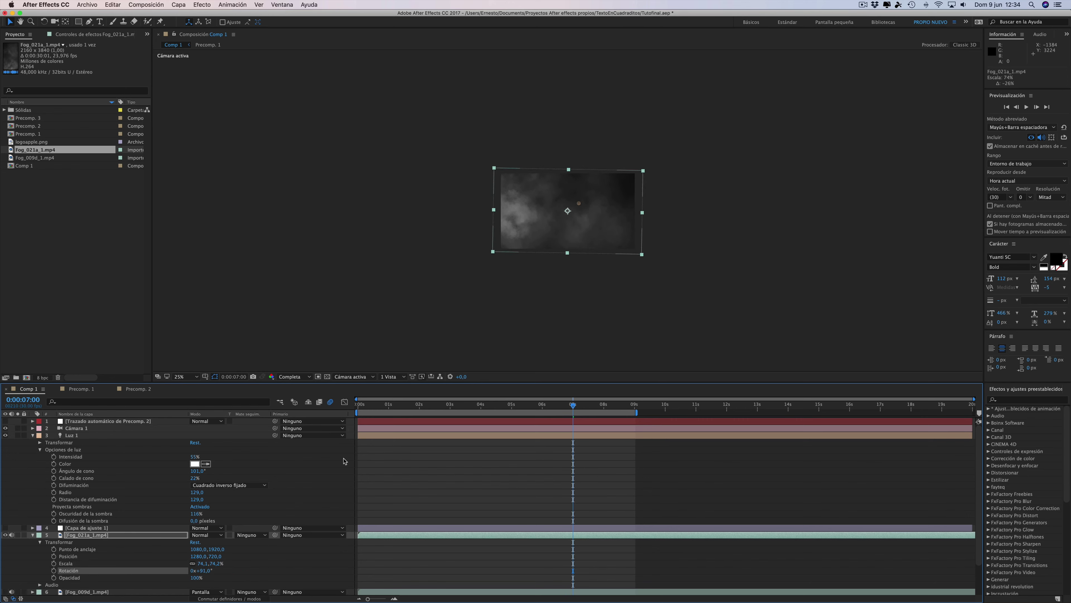
left_click_drag(207, 571, 208, 572)
left_click(33, 534)
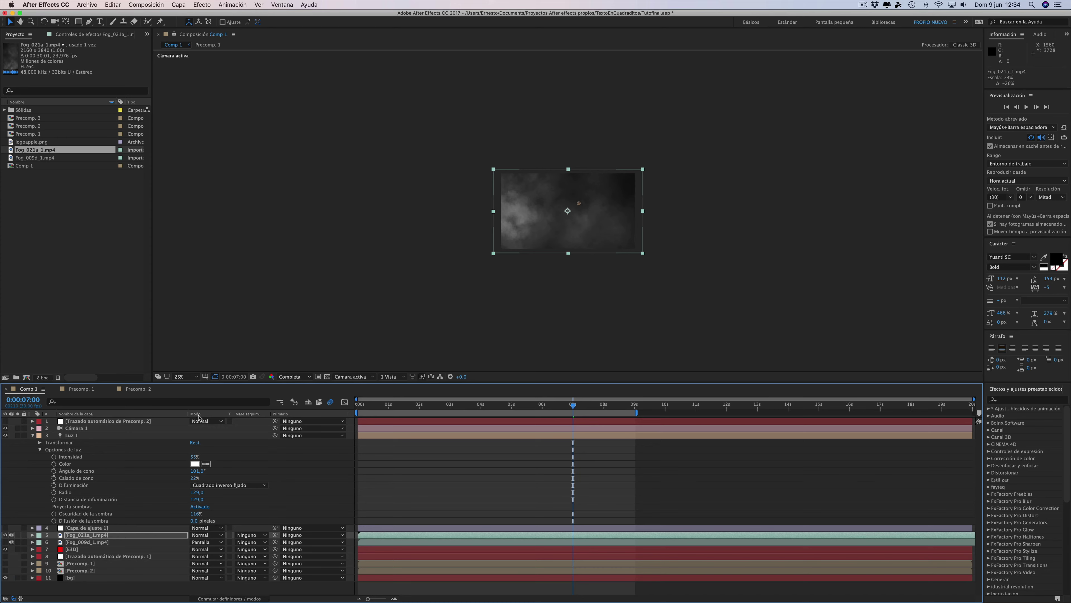
- Blend the fog layer in Pantalla, briefly try Añadir, then return to Pantalla
left_click(206, 534)
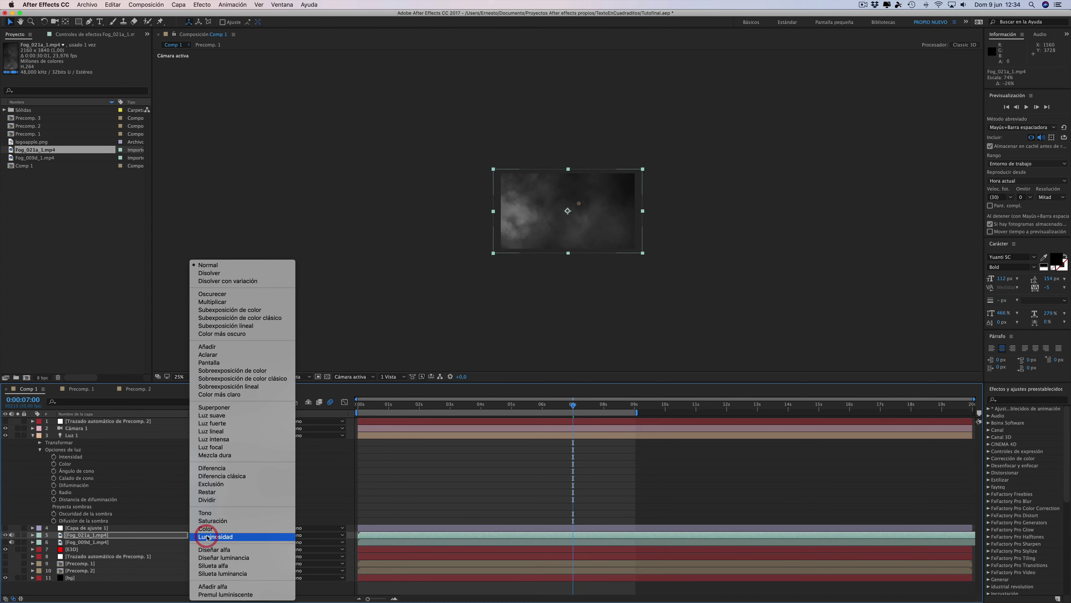
left_click(215, 362)
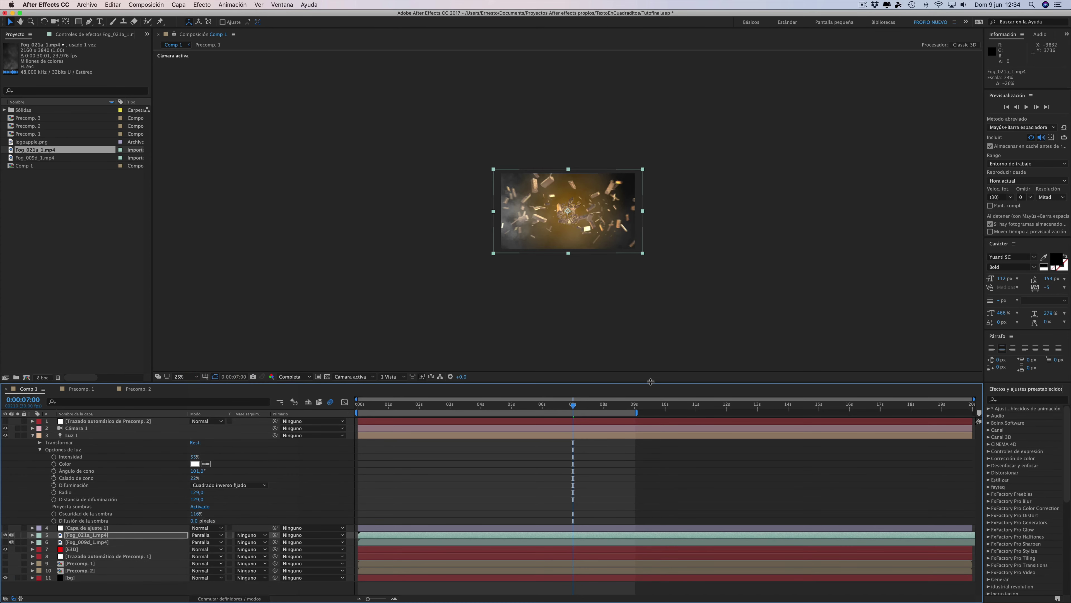
left_click_drag(572, 408, 540, 407)
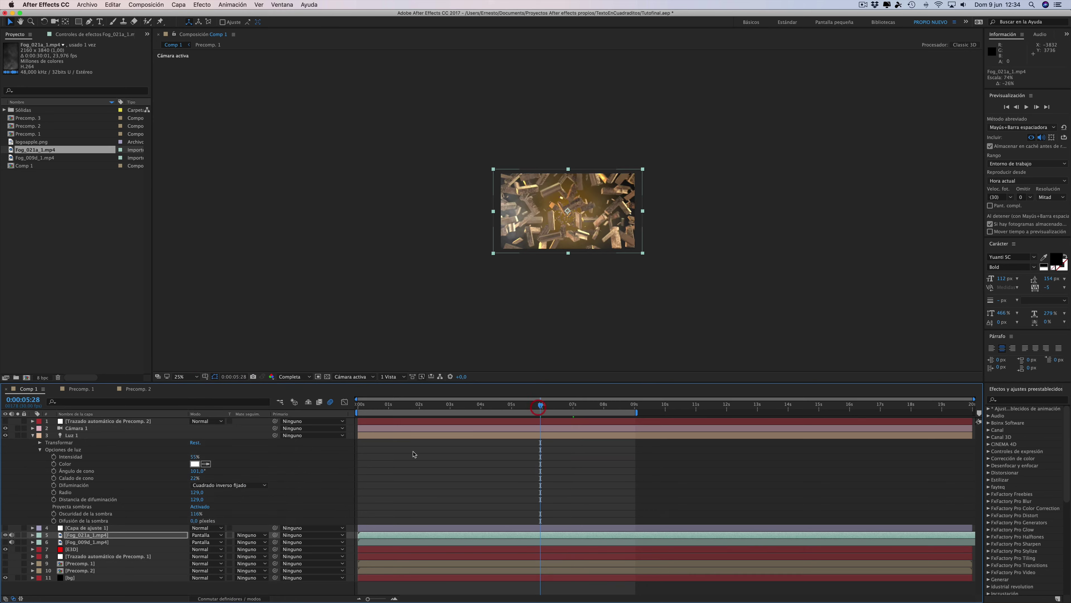
left_click(198, 536)
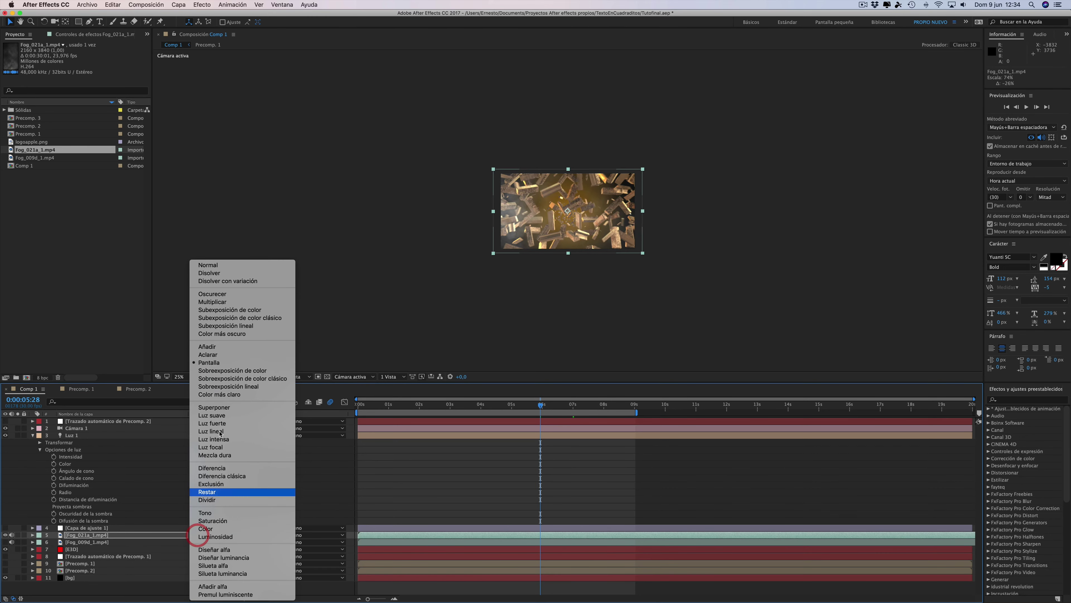
left_click(209, 347)
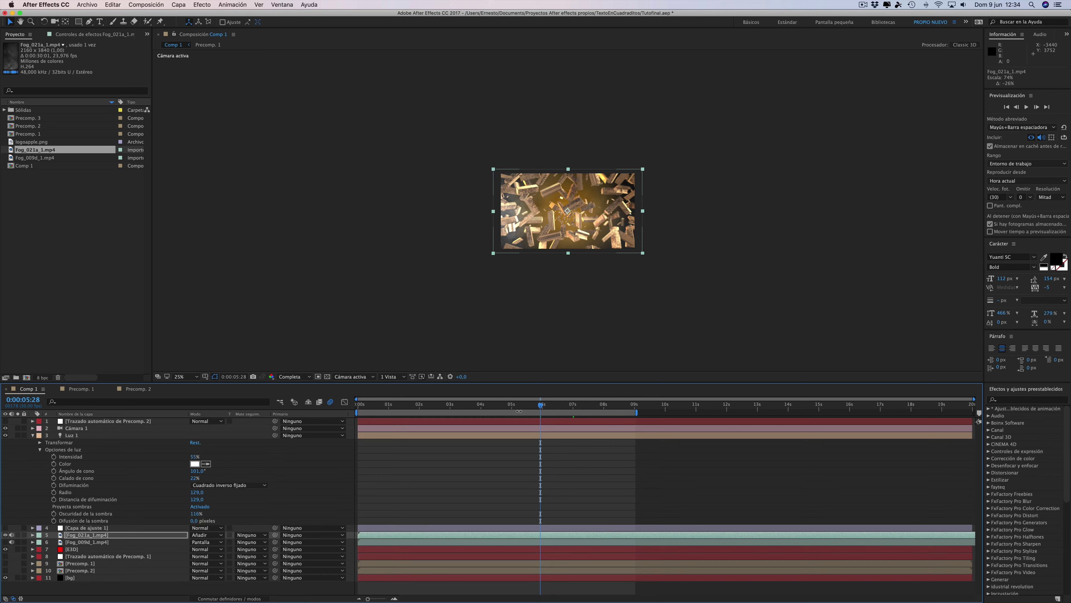
left_click(205, 535)
left_click(206, 363)
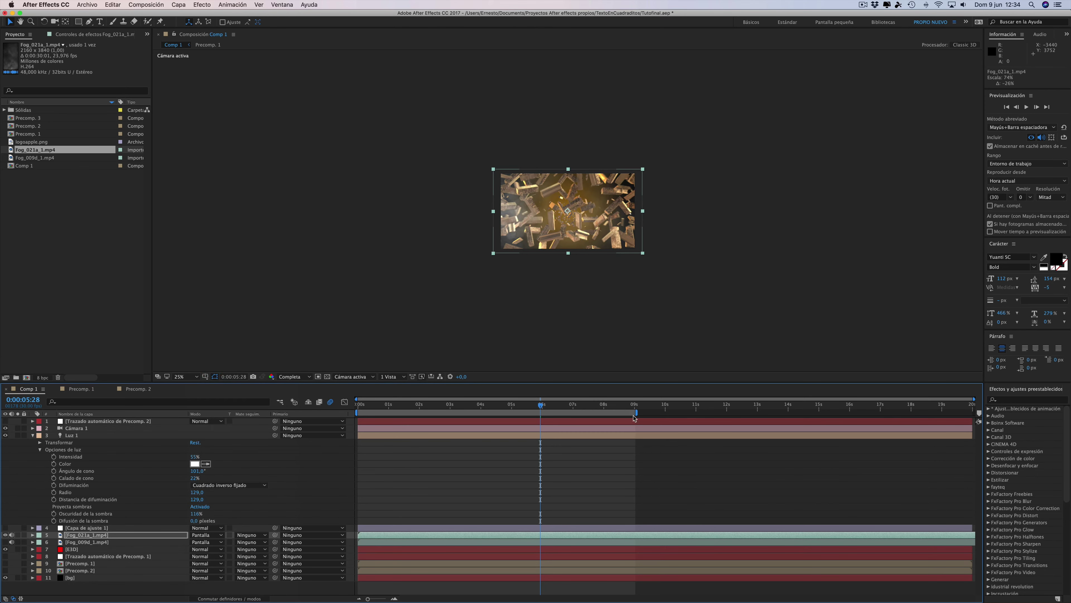
- Preview frames 0:00:06:10 and 0:00:04:18, then lower the fog layer's opacity to about 83%
left_click(552, 406)
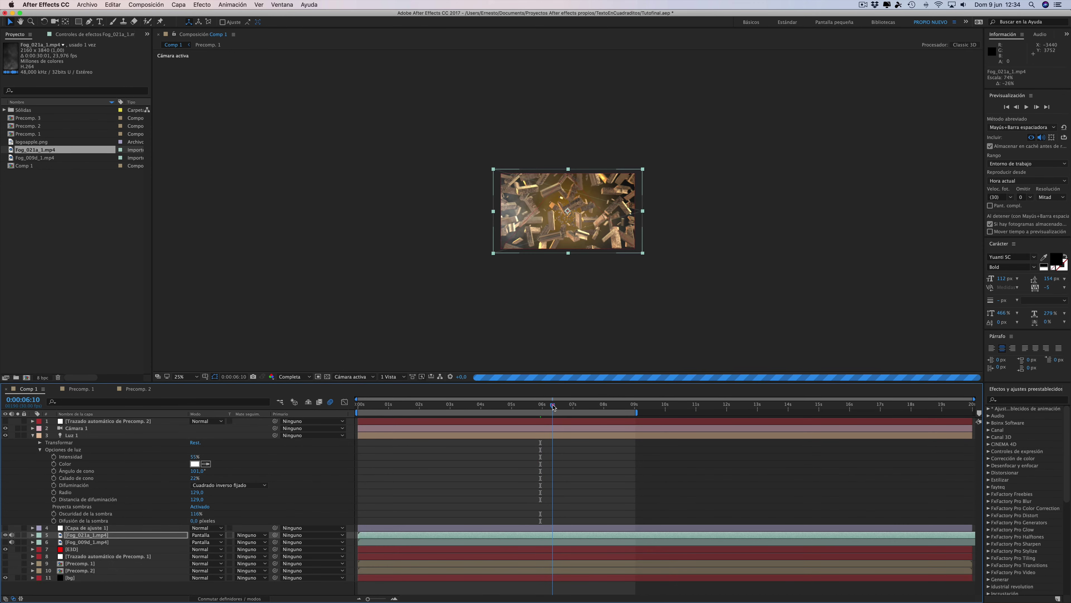
key("period")
key("period")
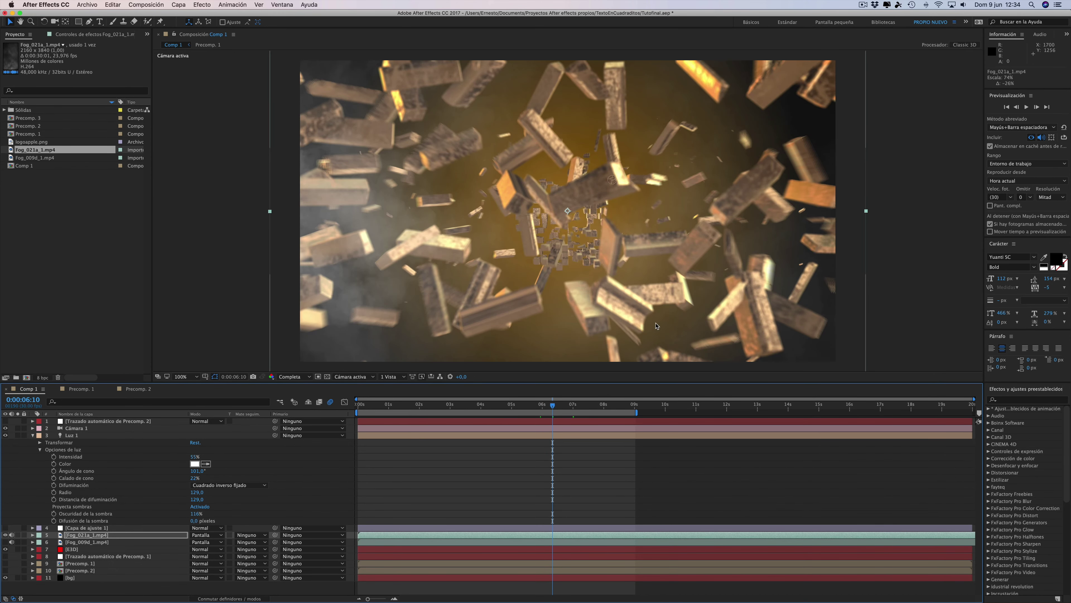
key("comma")
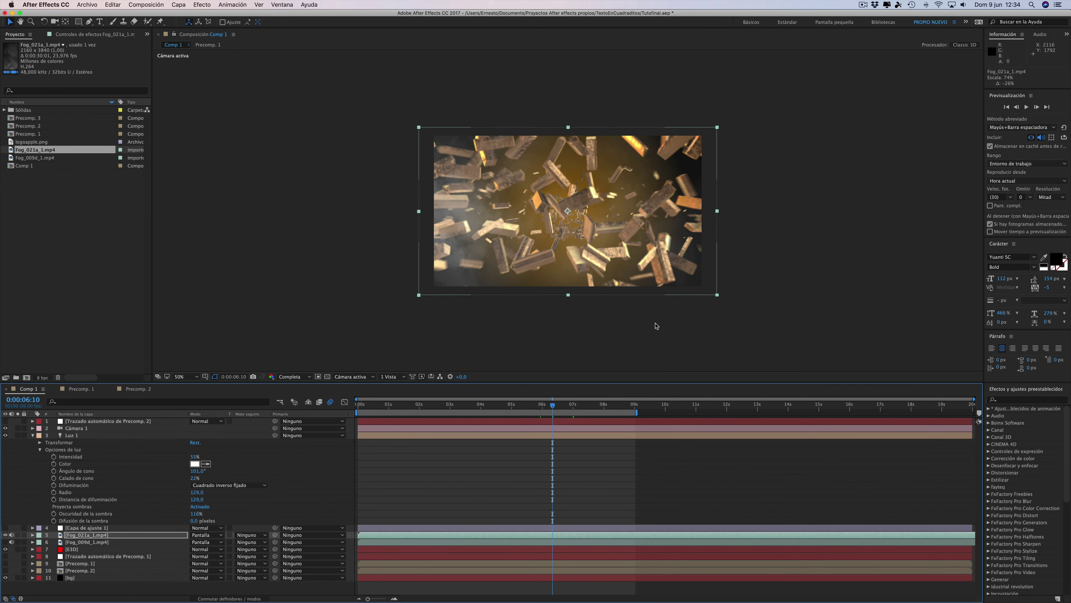
left_click(501, 406)
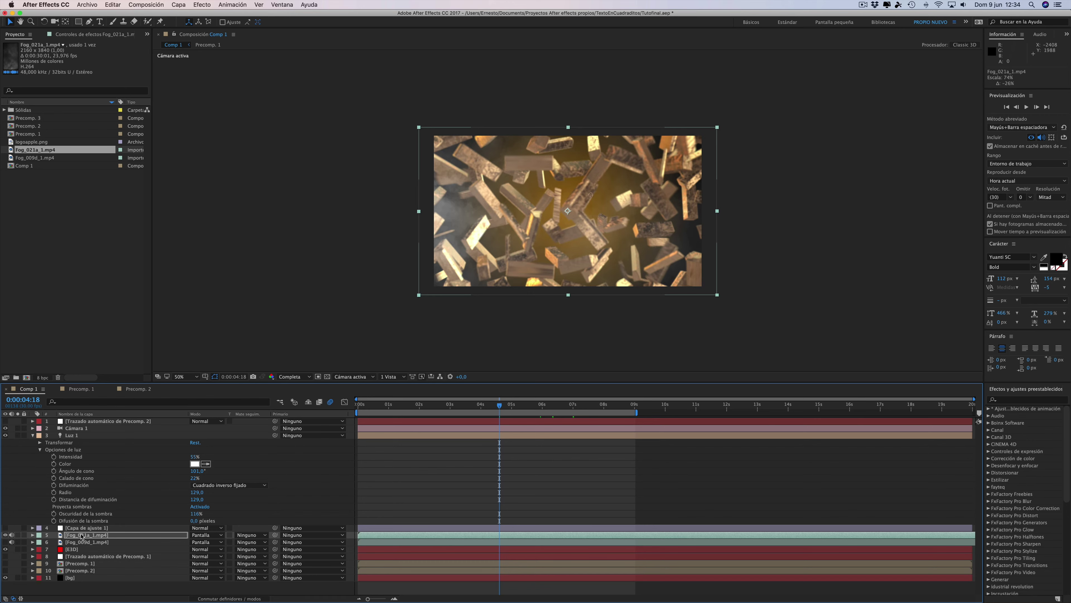
key("t")
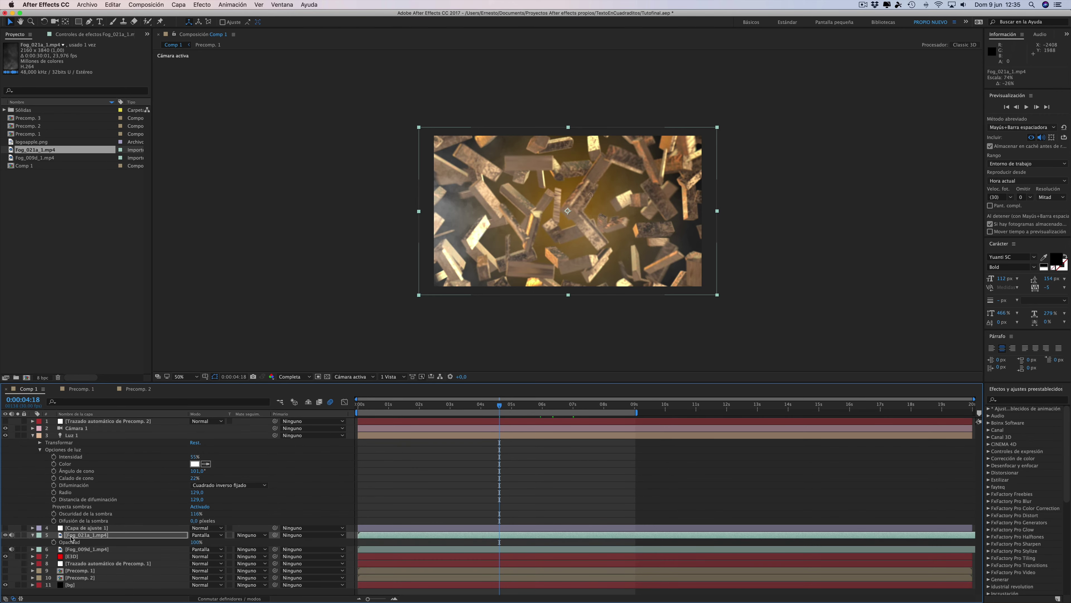
left_click_drag(196, 544, 188, 543)
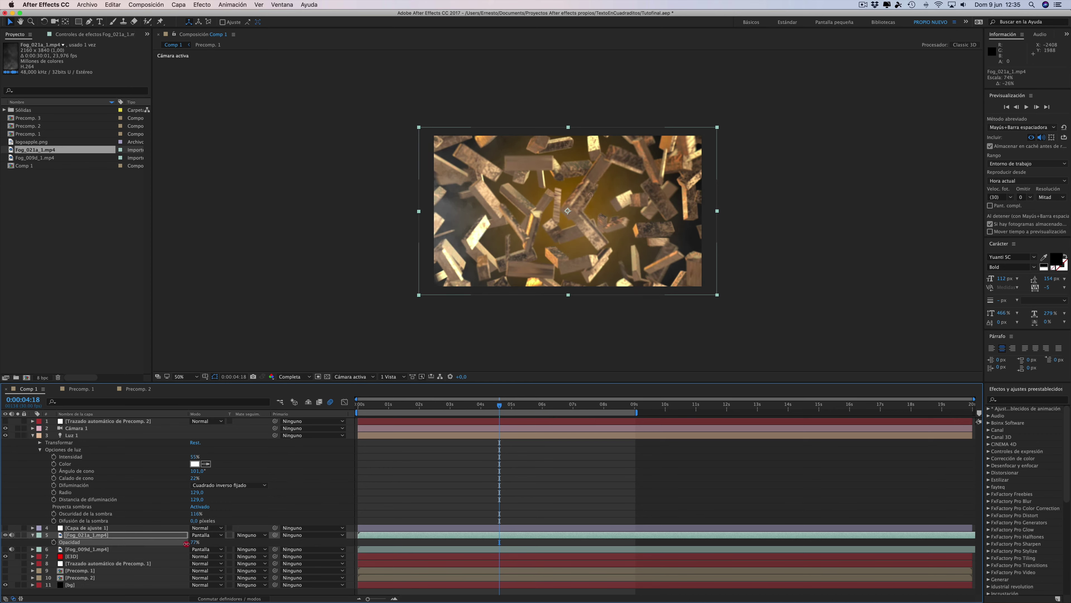
- Switch the fog layer to Superponer blending and raise its opacity back to 100%
left_click(205, 535)
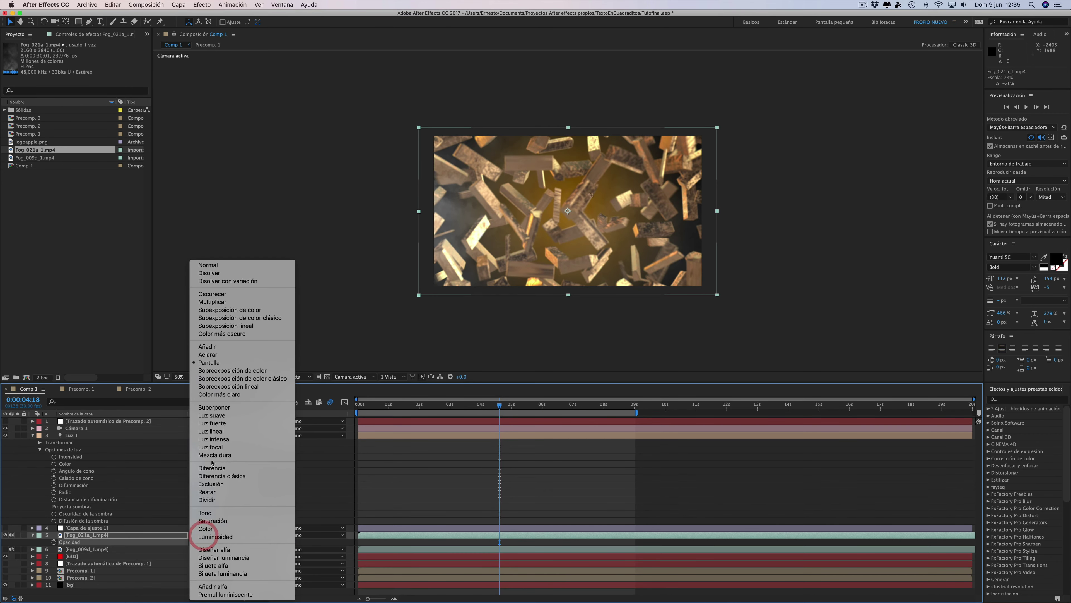
left_click(254, 408)
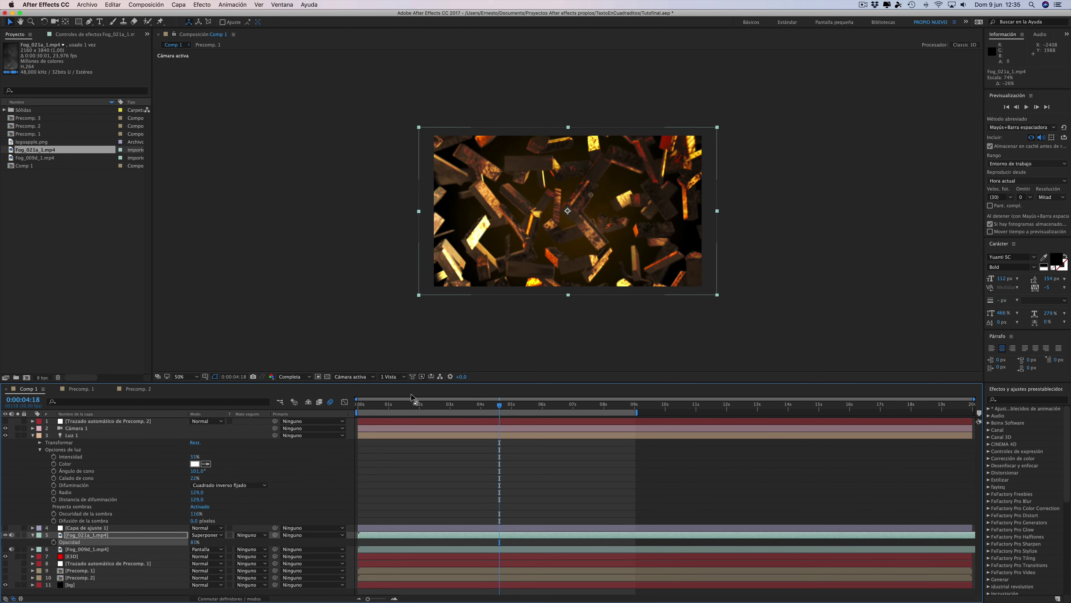
left_click_drag(197, 544, 243, 541)
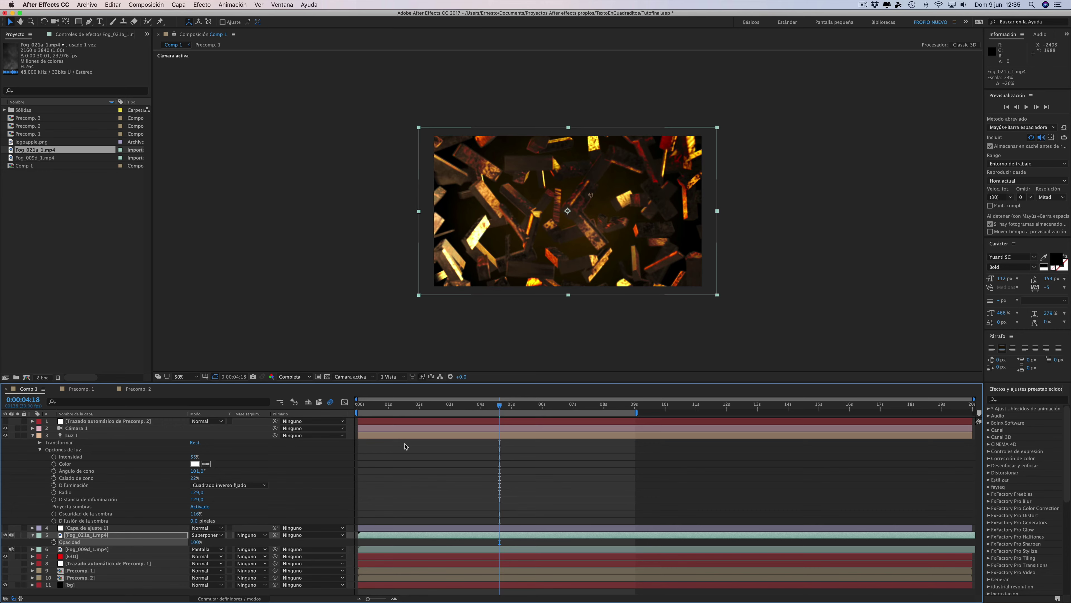
- At 0:00:07:24, toggle the fog layer off and on to compare, then check 0:00:04:12 and 0:00:02:11
left_click_drag(500, 406, 569, 406)
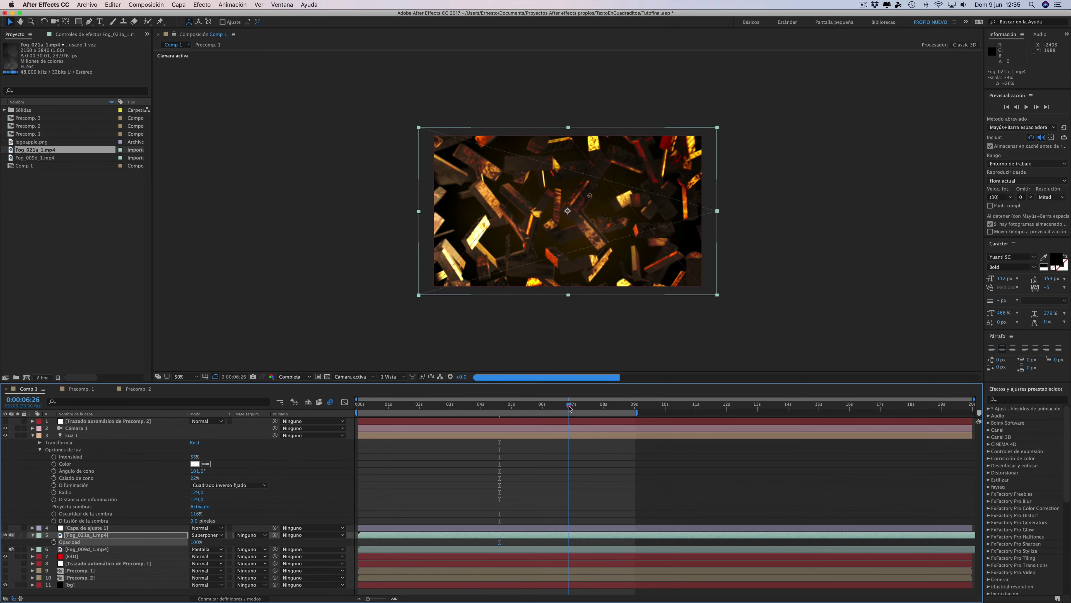
left_click(598, 408)
key("slash")
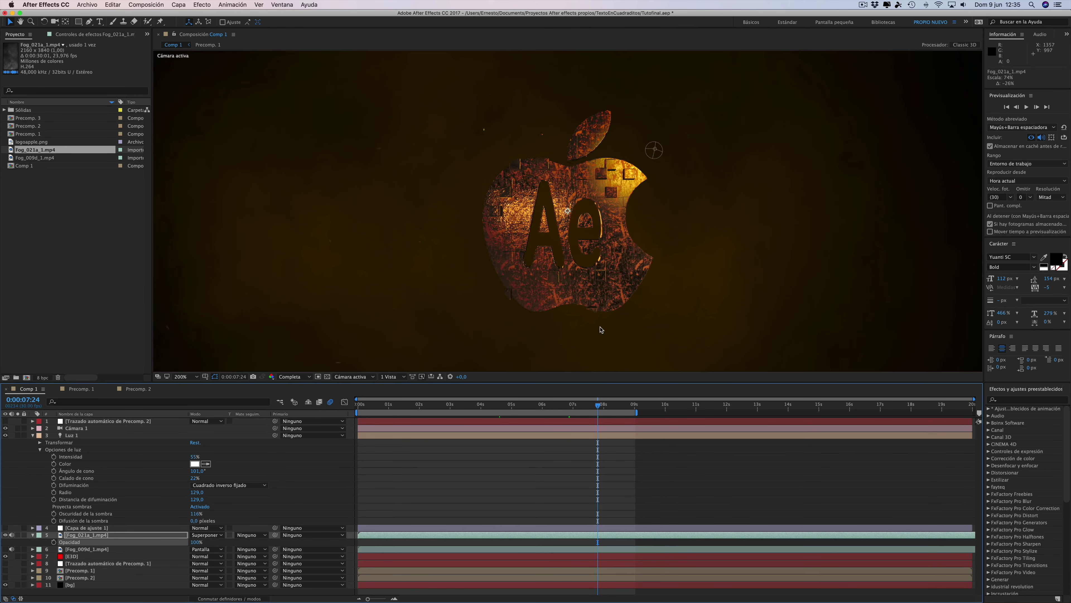
left_click(5, 535)
left_click(5, 535)
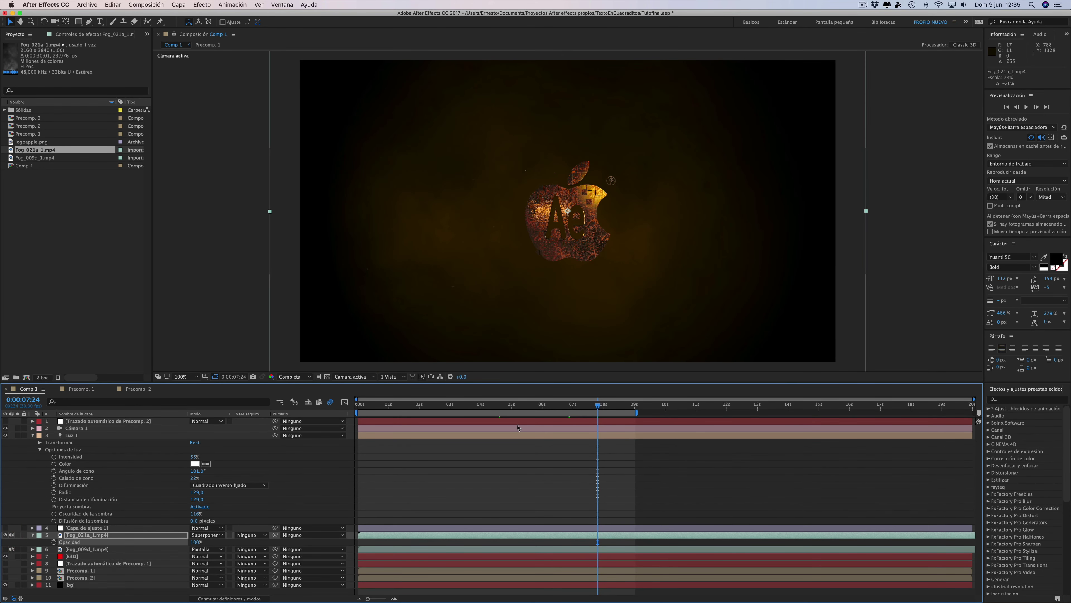
left_click(494, 408)
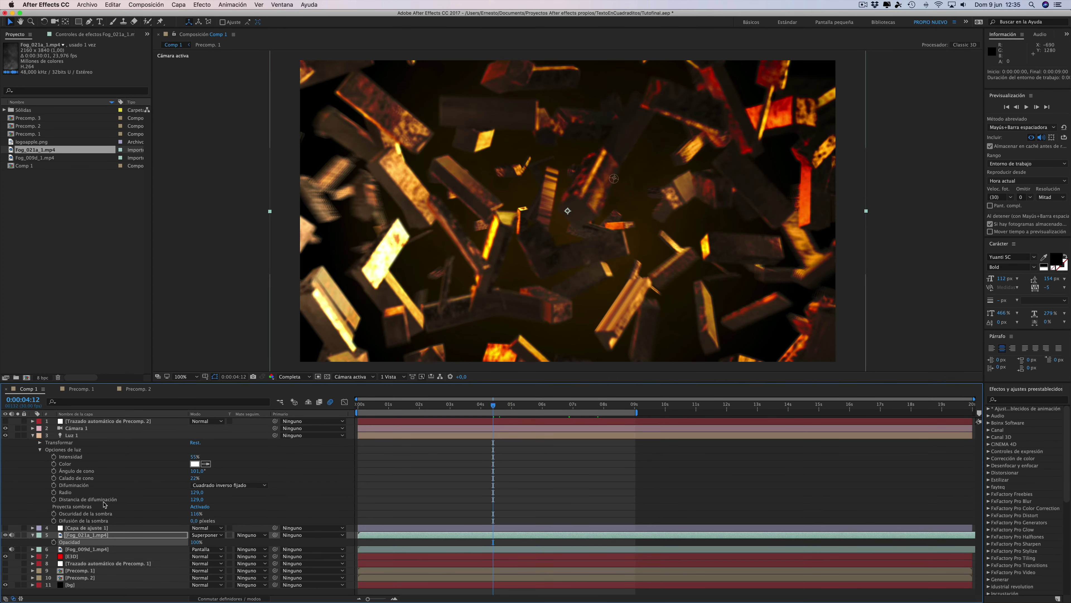
left_click(79, 535)
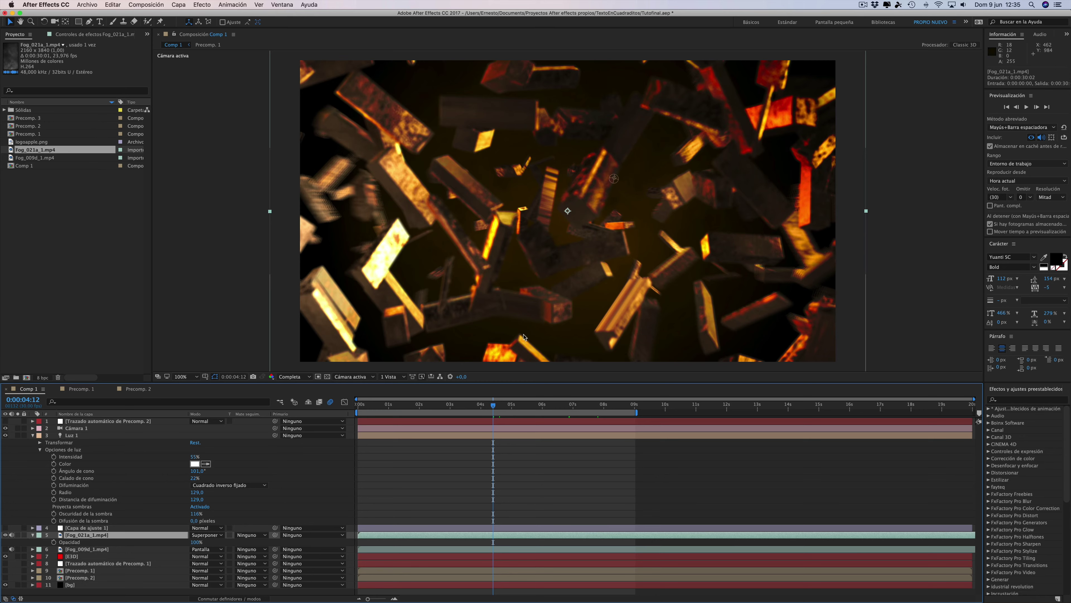
left_click(431, 407)
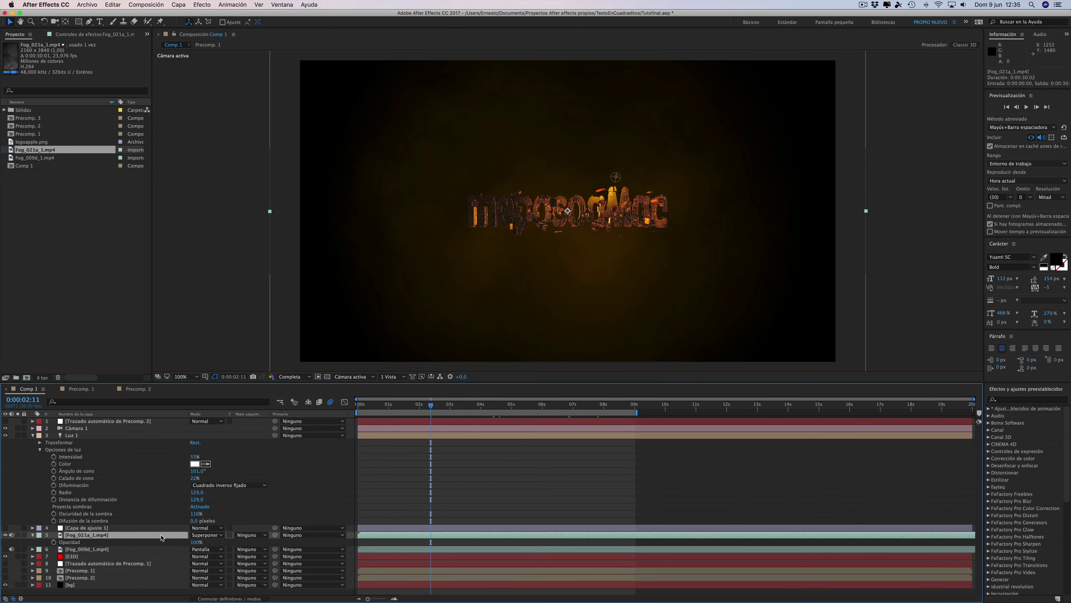
- Try Pantalla blending on the fog layer, then leave it on Color más claro
left_click(207, 535)
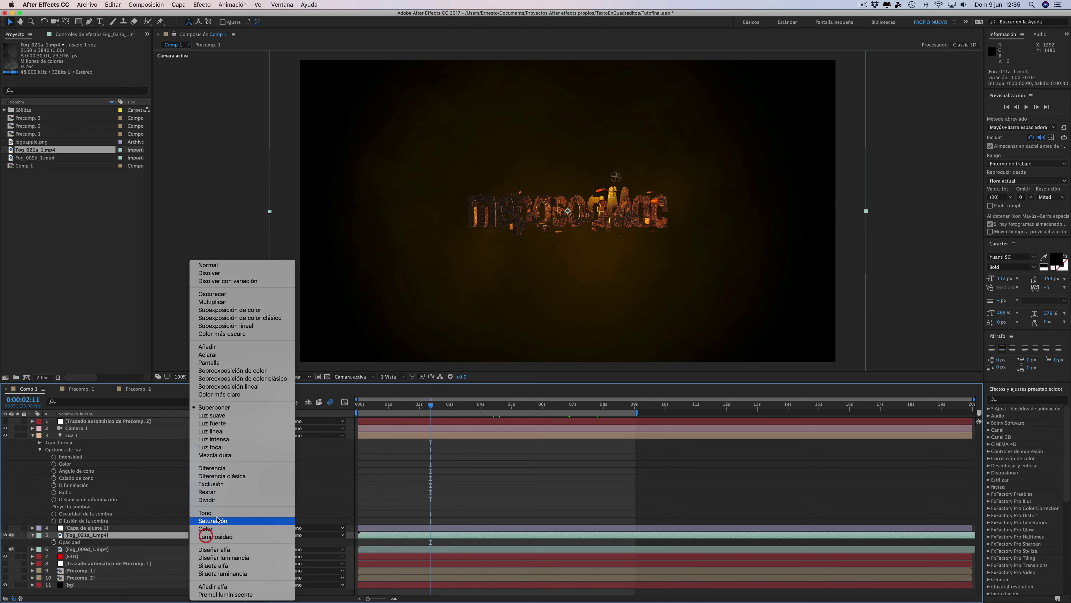
left_click(208, 362)
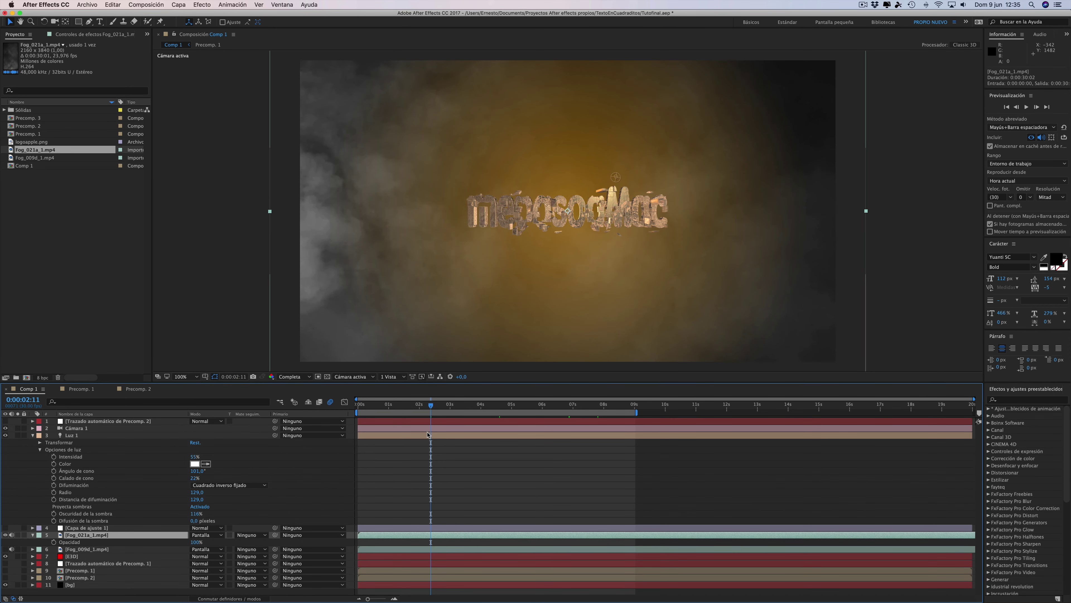
left_click(207, 534)
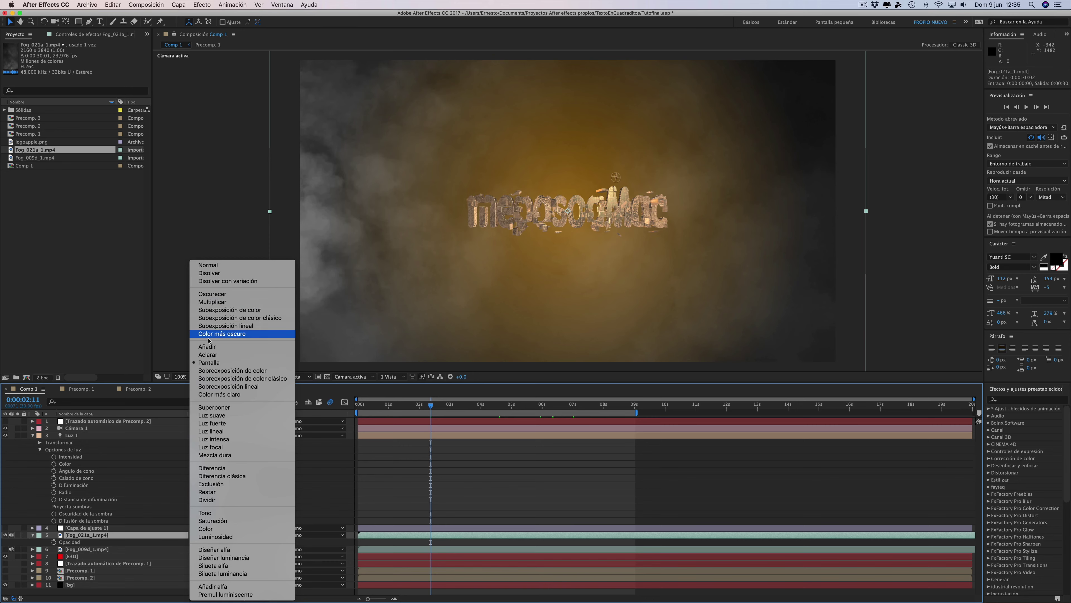
left_click(211, 394)
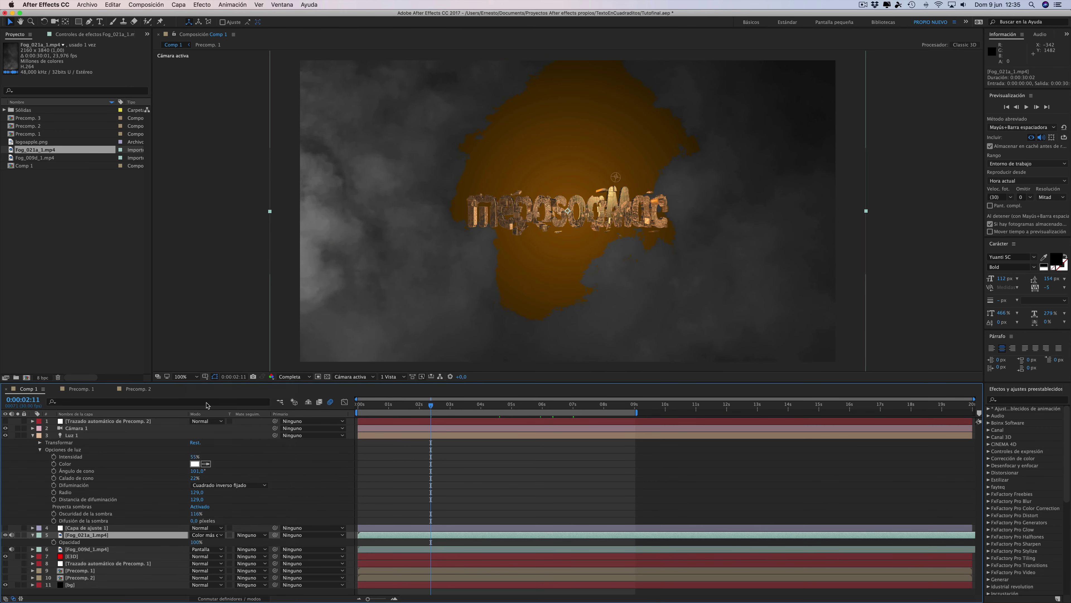
- Return the fog layer to Superponer blending and move to about 0:00:07:05
left_click(208, 535)
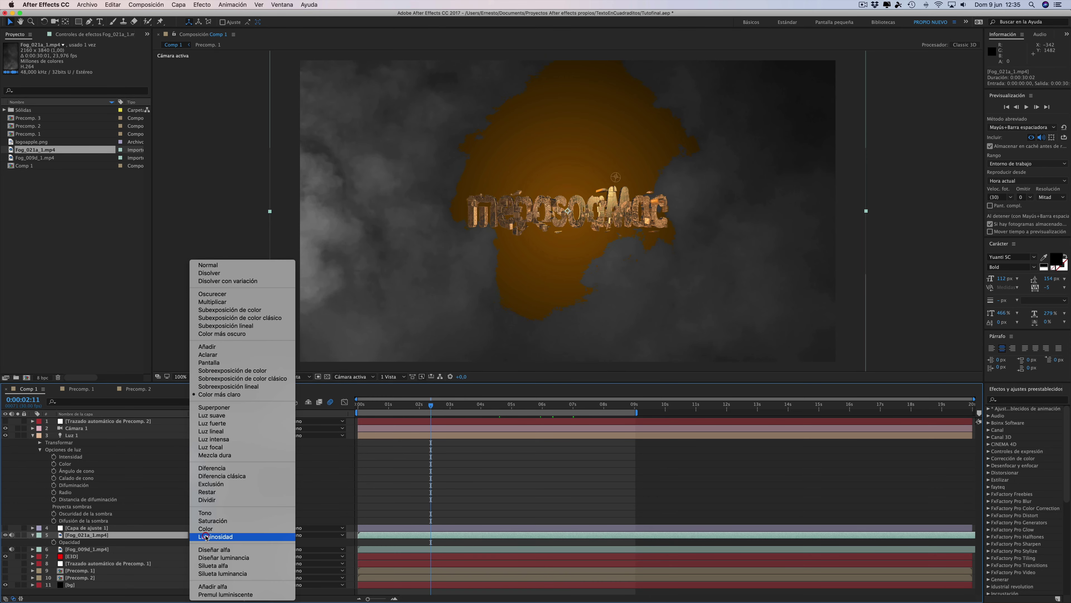
left_click(215, 407)
left_click_drag(444, 410, 590, 406)
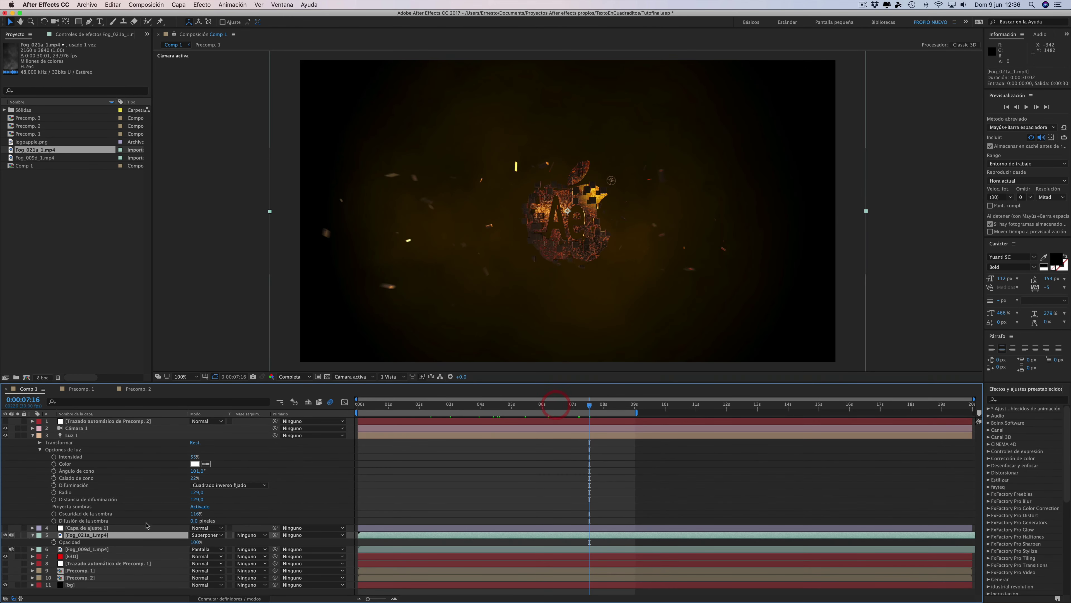
- Apply Teñir to Fog_021a_1.mp4 with Map White To kept on white (FFFFFF)
left_click(84, 536)
left_click(201, 5)
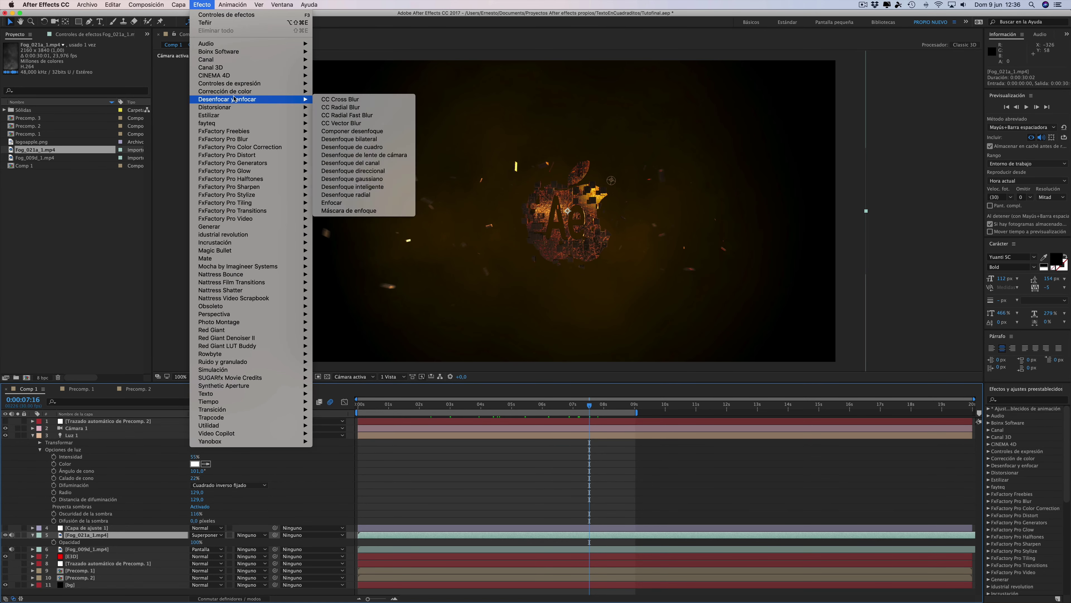
mouse_move(287, 95)
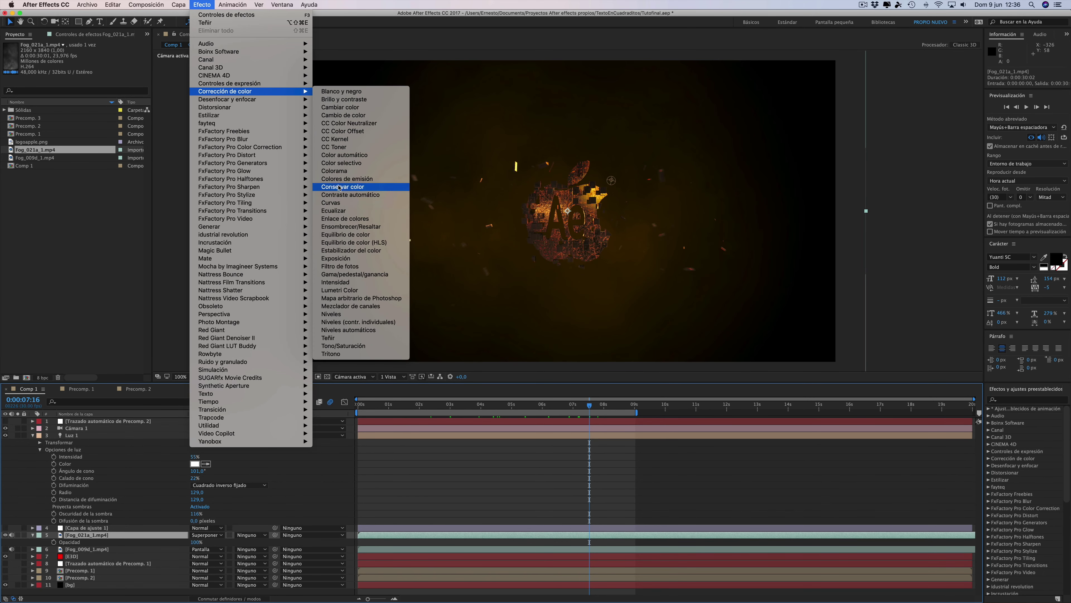
left_click(341, 337)
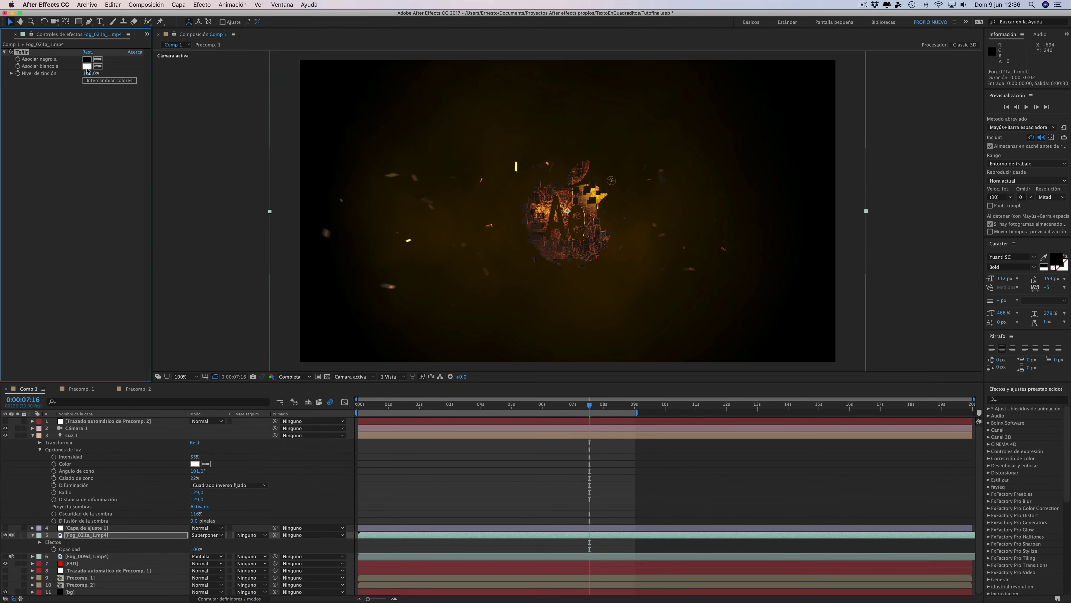
left_click(87, 67)
left_click_drag(736, 327, 626, 278)
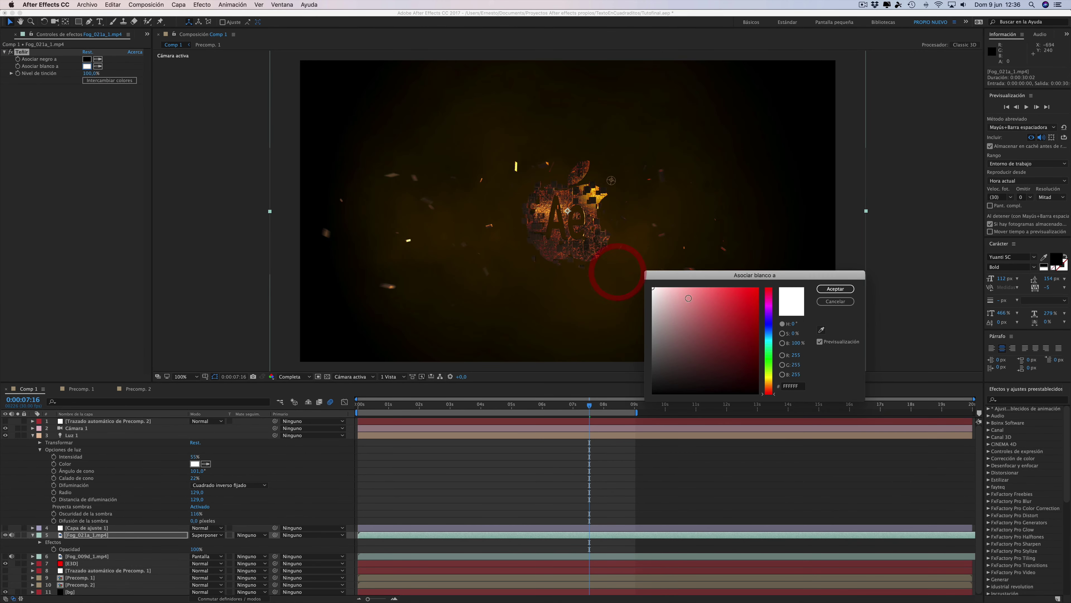
left_click(835, 289)
mouse_move(484, 404)
left_mouse_down()
mouse_move(448, 405)
mouse_move(504, 409)
left_mouse_up()
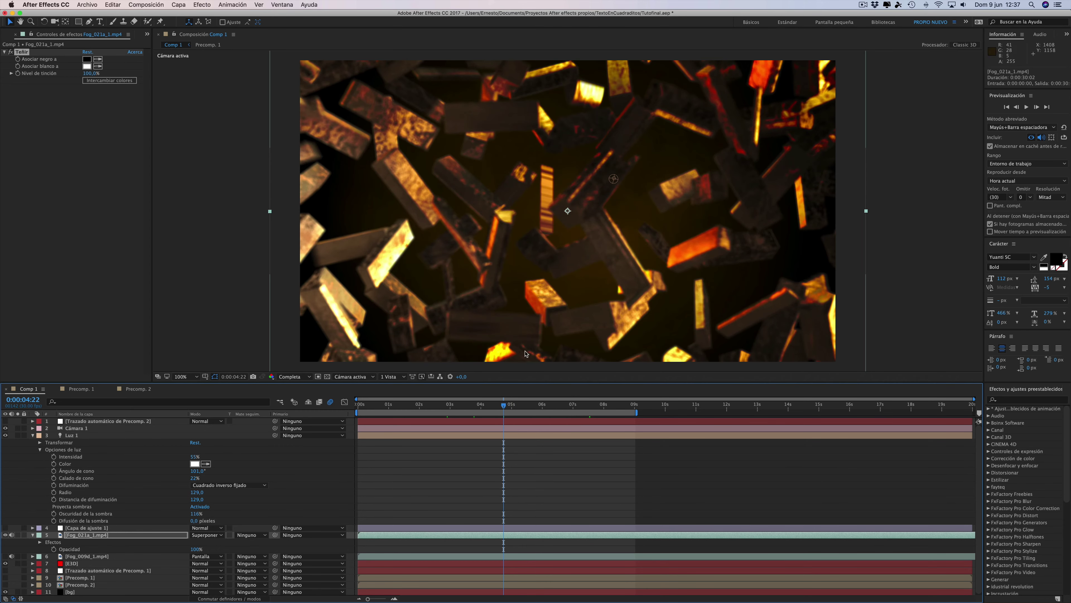
- Add the Resplandor glow effect from Estilizar to the fog layer
left_click(201, 5)
left_click(197, 5)
left_click(197, 5)
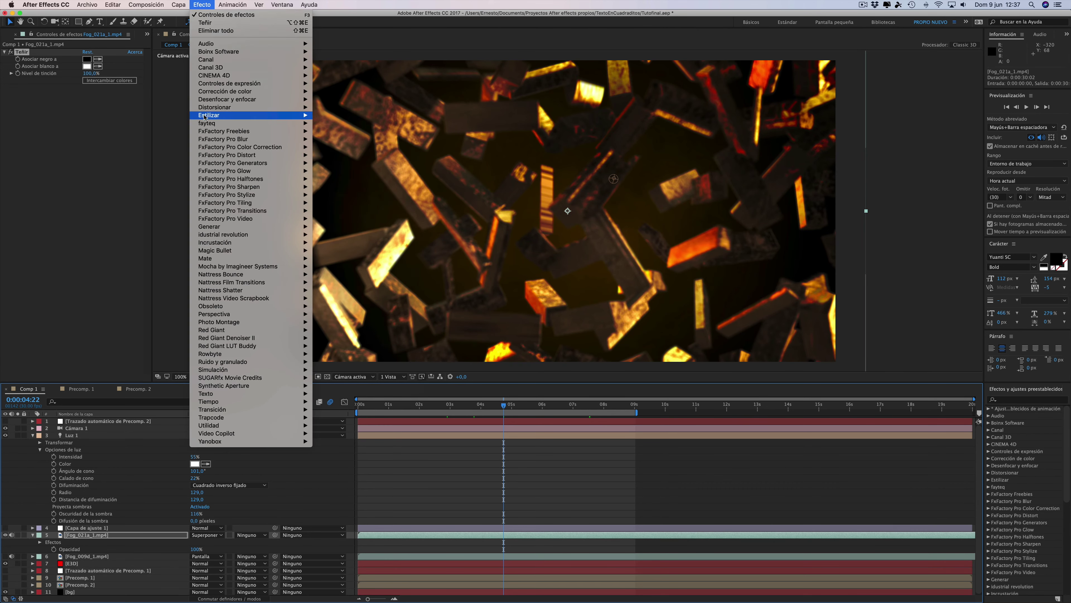
mouse_move(204, 116)
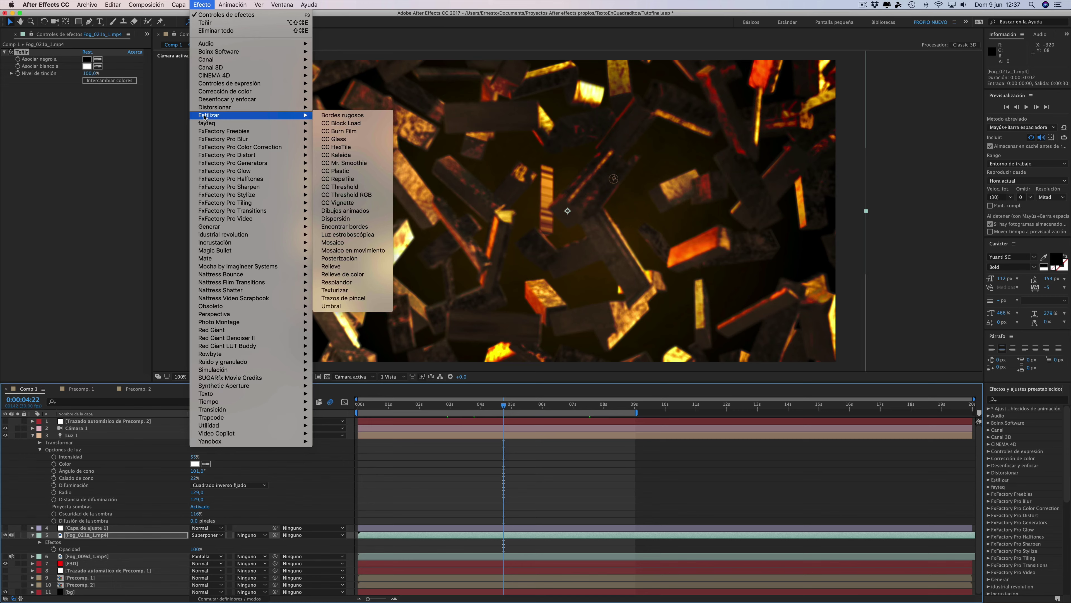
left_click(343, 282)
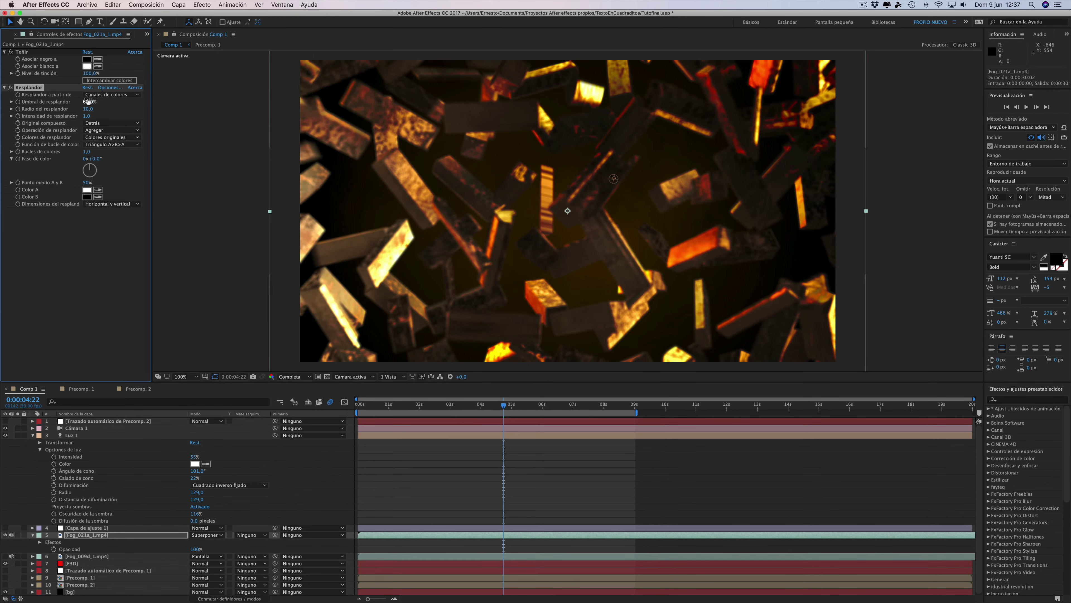
- Set the glow to 24,7% threshold, 40 radius and 1,7 intensity, then go to 0:00:06:07
left_click_drag(80, 99, 50, 100)
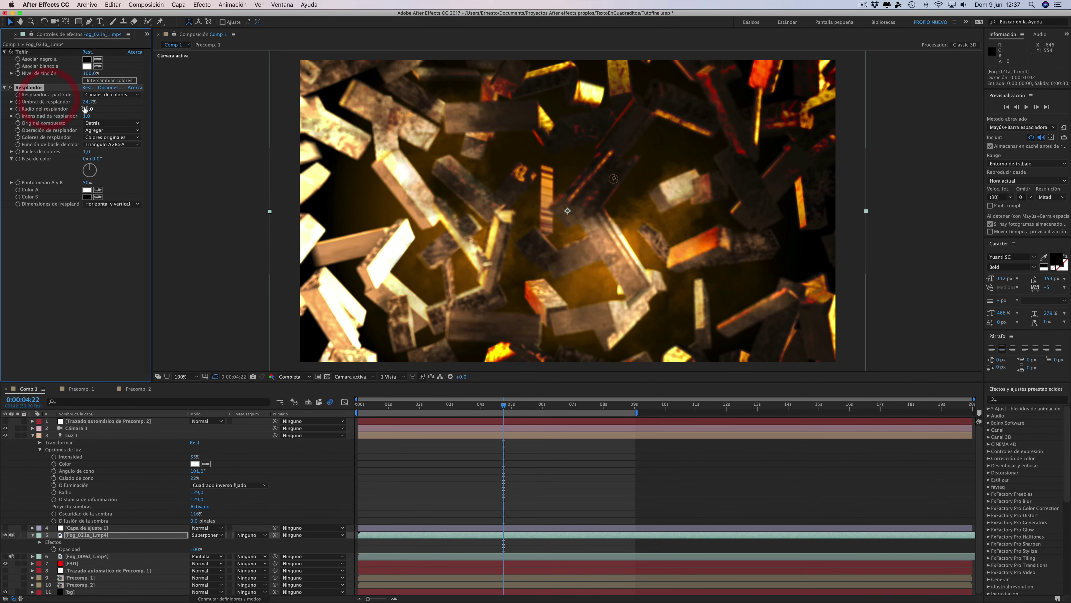
left_click_drag(114, 108, 81, 107)
left_click_drag(119, 114, 116, 113)
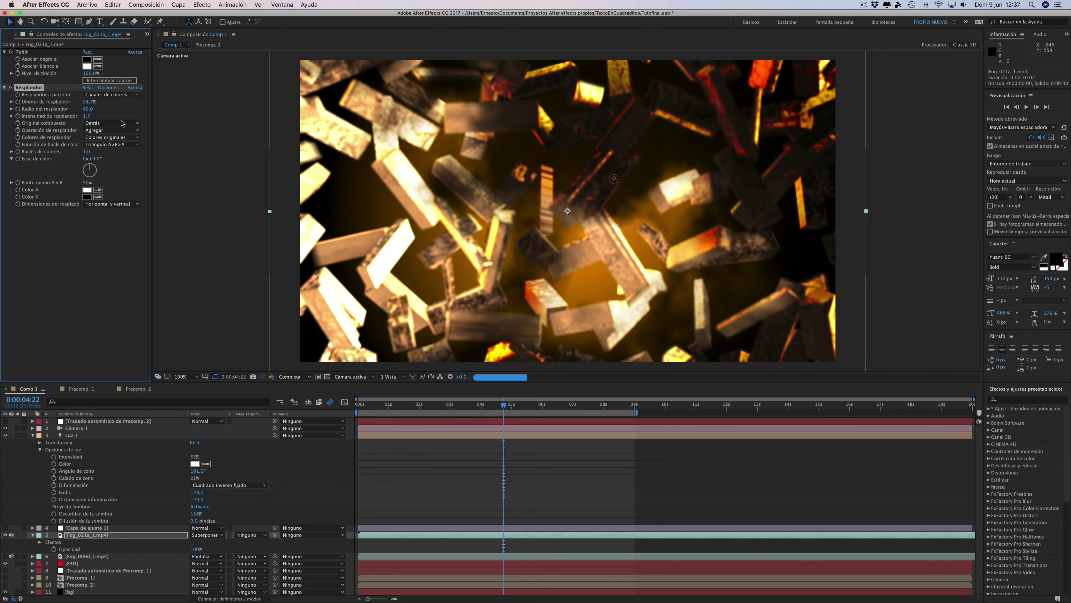
left_click(550, 407)
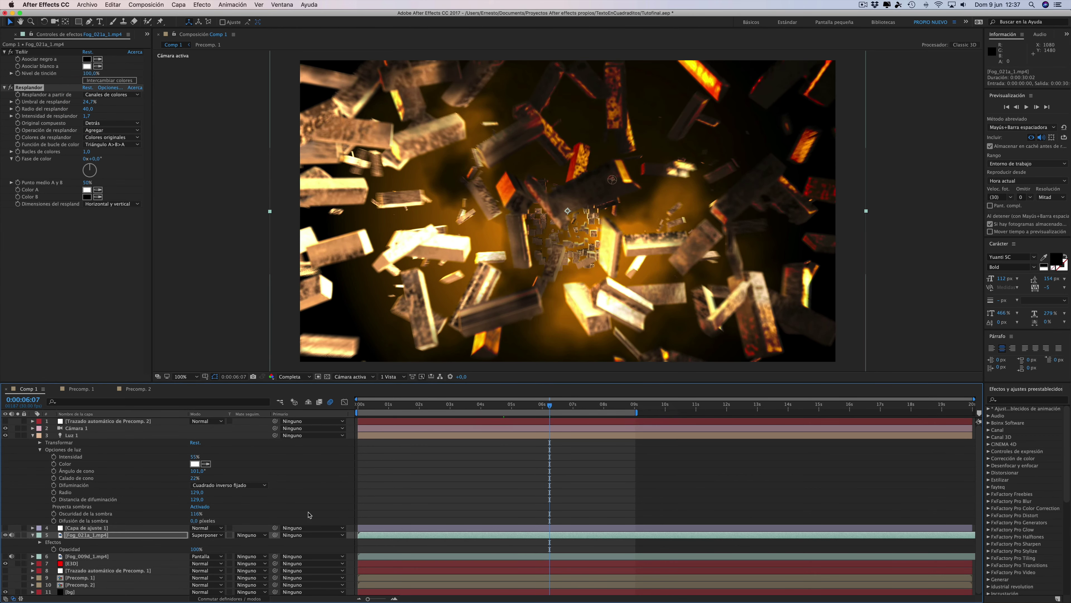
left_click(216, 535)
- Blend the fog as Pantalla and soften its glow to radius 7, intensity 0,4
left_click(205, 363)
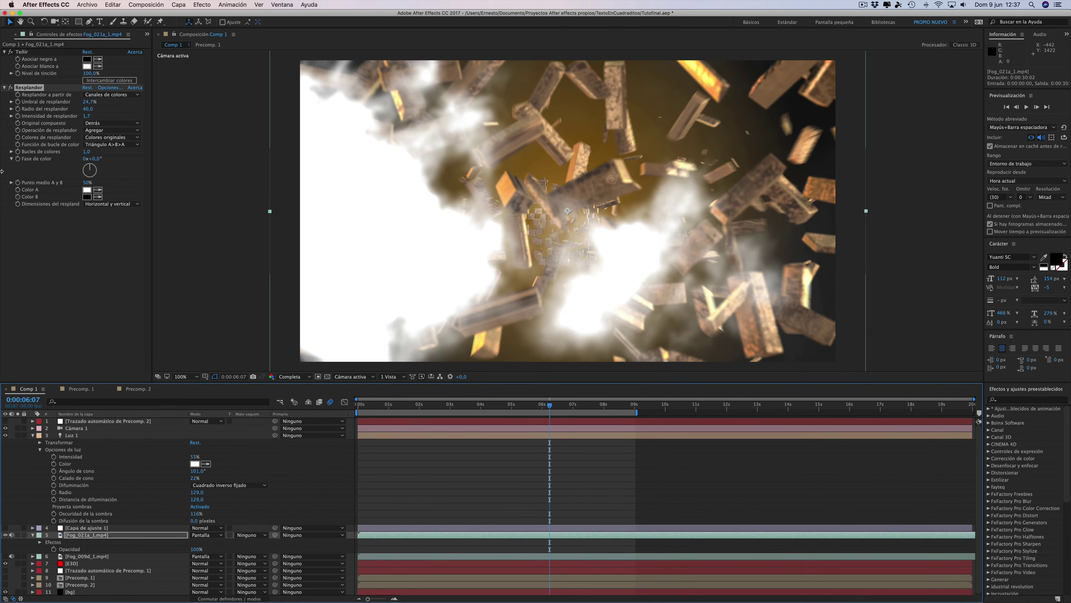
mouse_move(87, 110)
left_mouse_down()
mouse_move(50, 109)
mouse_move(96, 106)
mouse_move(30, 113)
left_mouse_up()
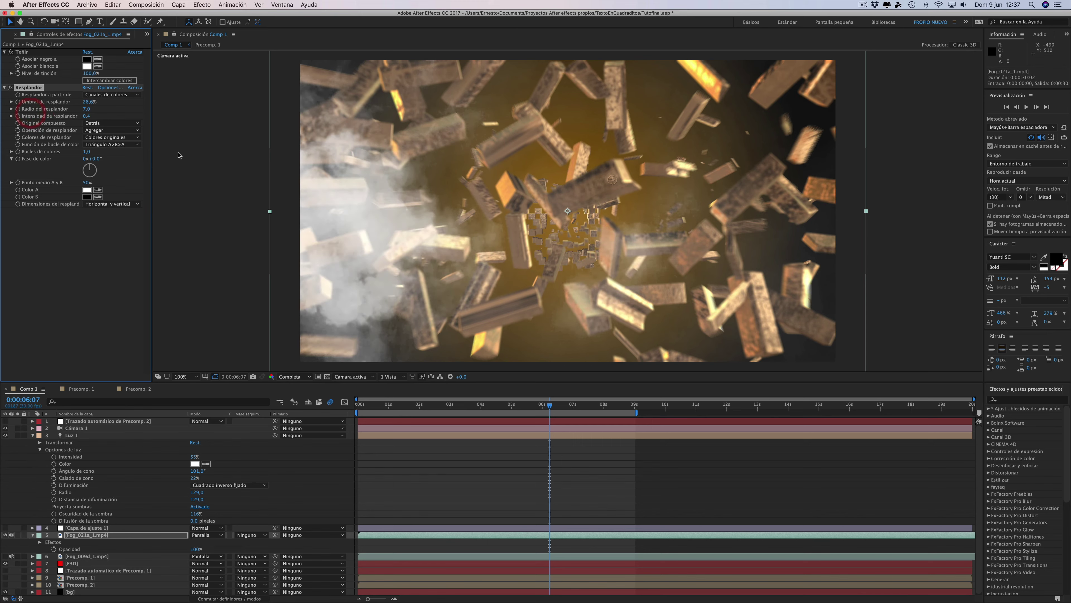
left_click(10, 88)
left_click(11, 88)
- Review the animation between 0:00:04:01 and 0:00:08:06, then preview playback from 0:00:04:09
left_click(481, 405)
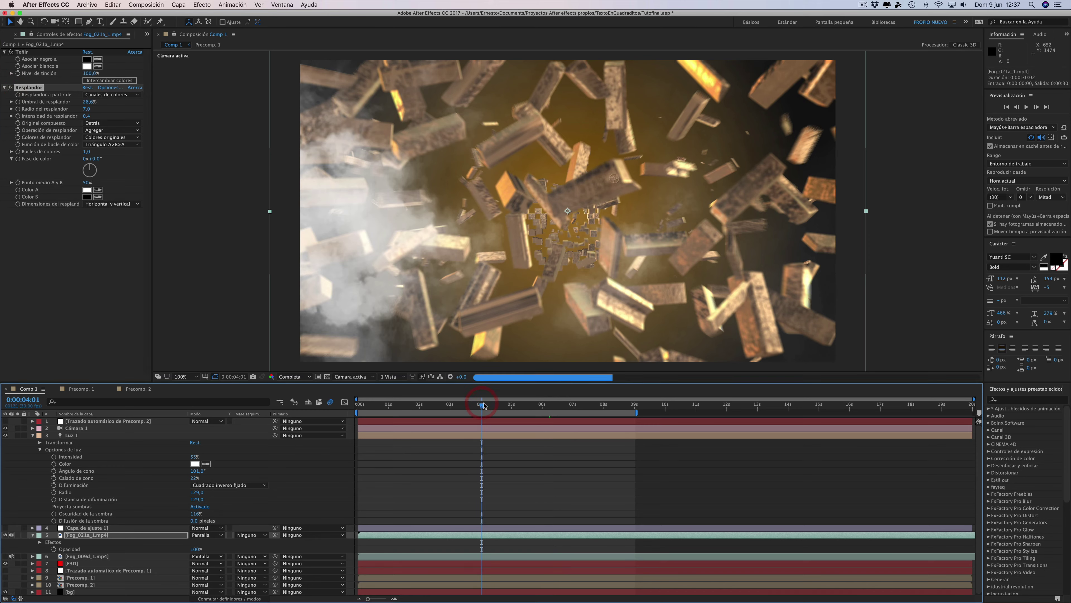
left_click(572, 405)
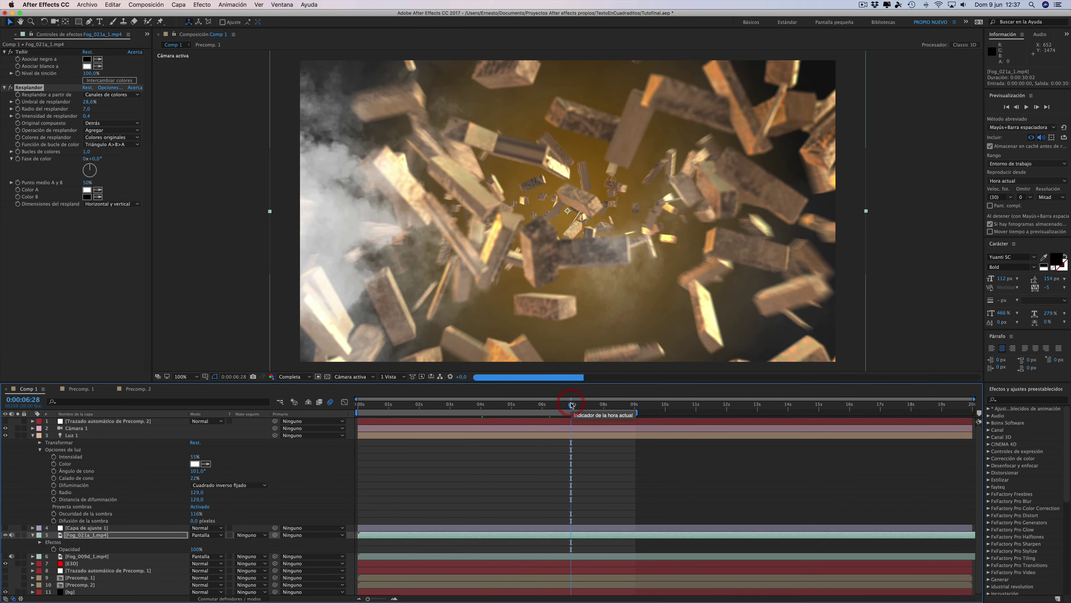
left_click(612, 407)
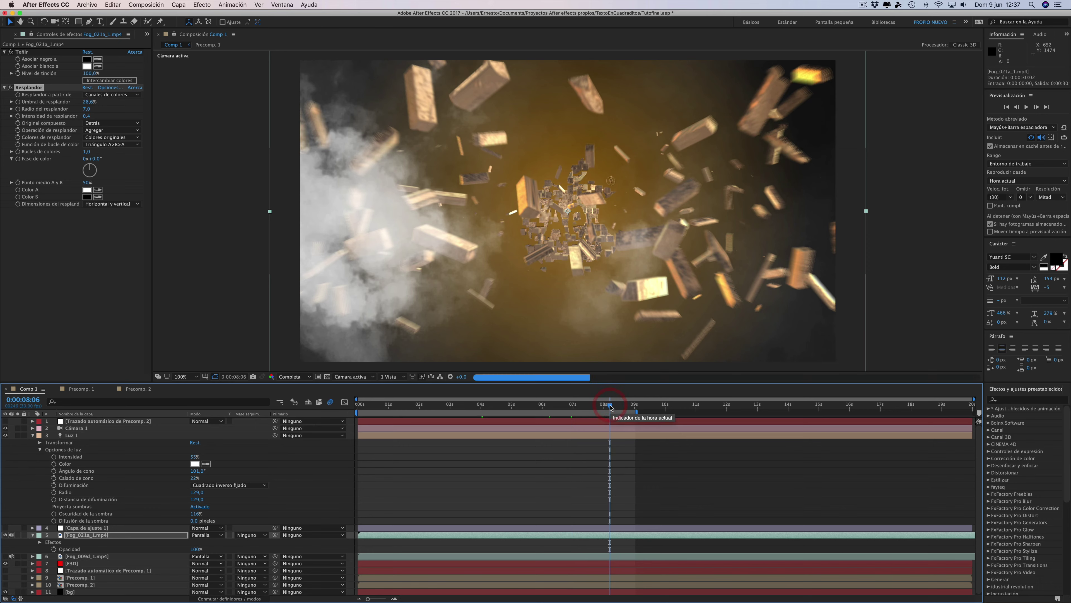
left_click_drag(611, 406, 624, 407)
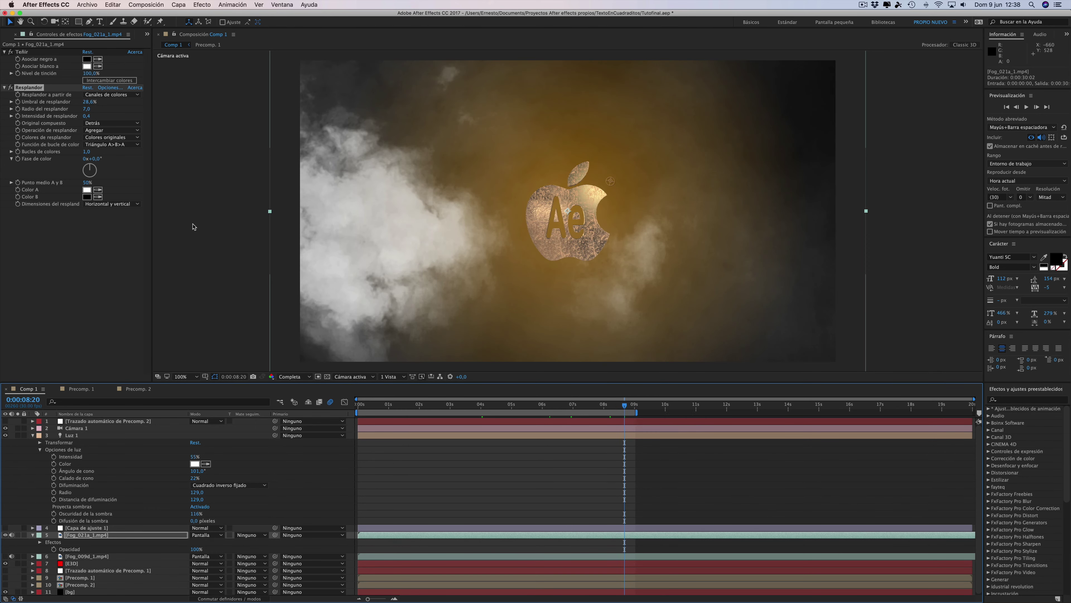
left_click(490, 405)
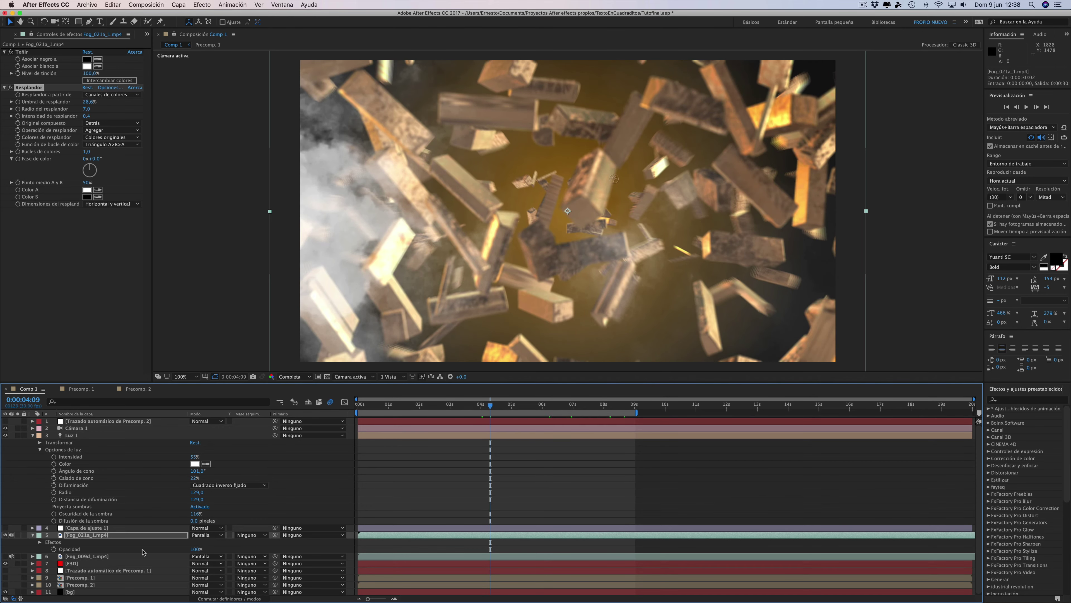
key("space")
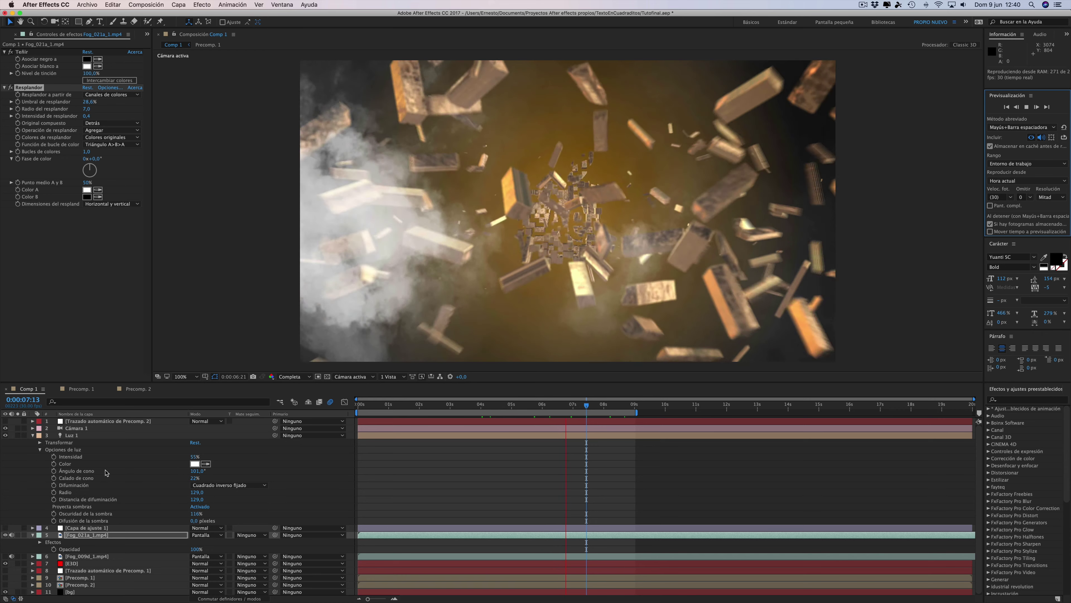
key("space")
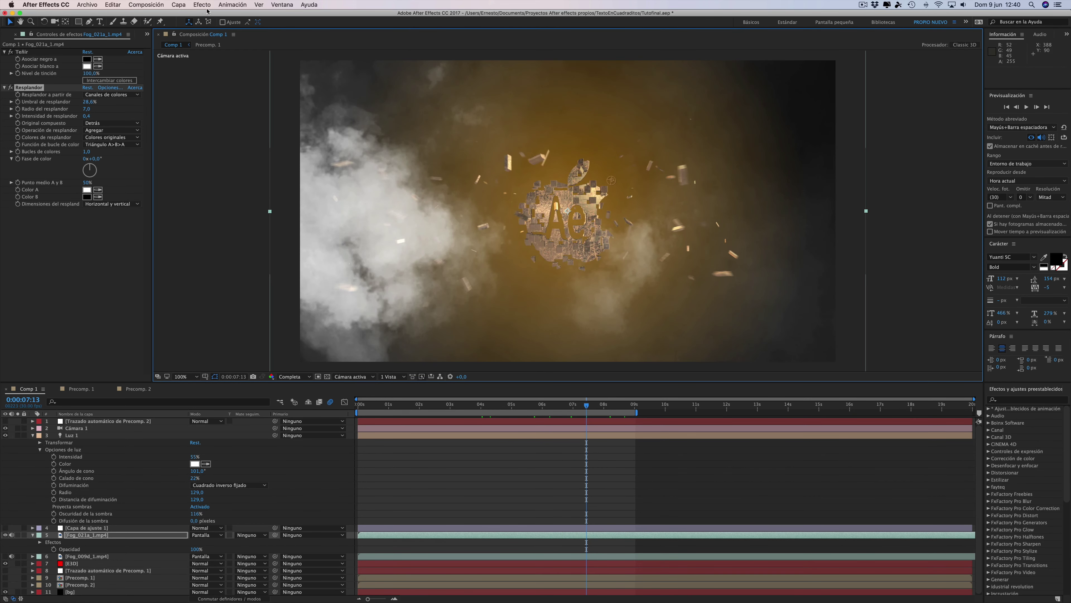
- Create adjustment layer Capa de ajuste 2 and move it to the top of the stack
left_click(198, 5)
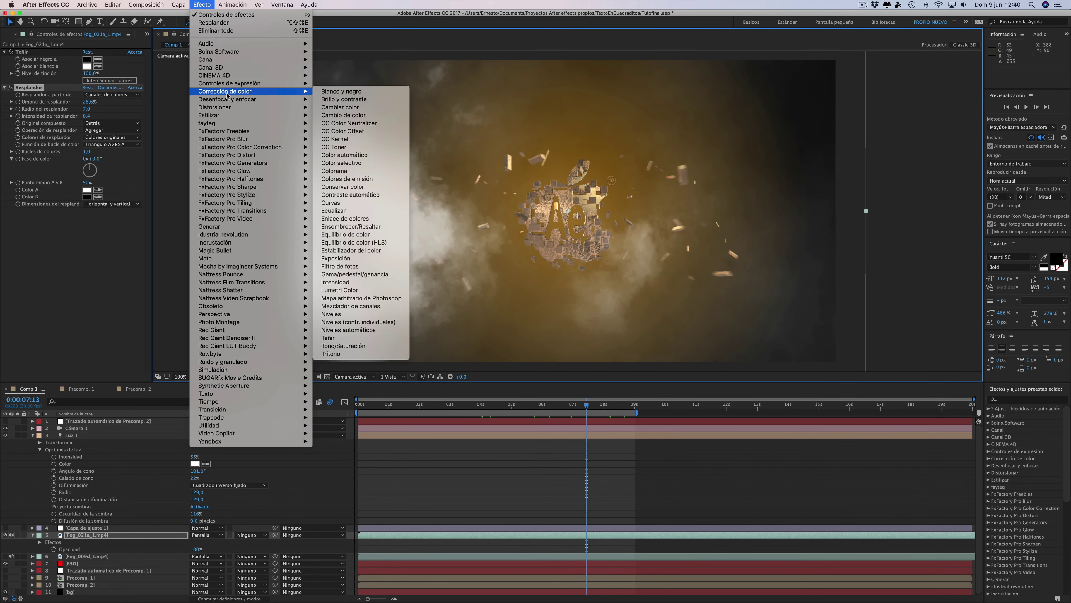
mouse_move(179, 4)
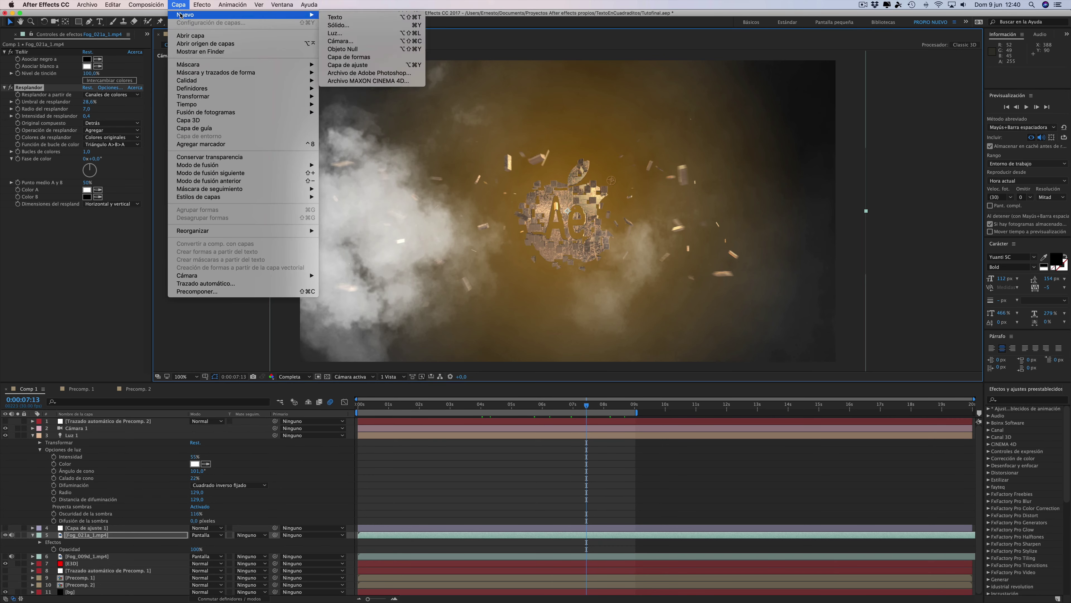
left_click(350, 64)
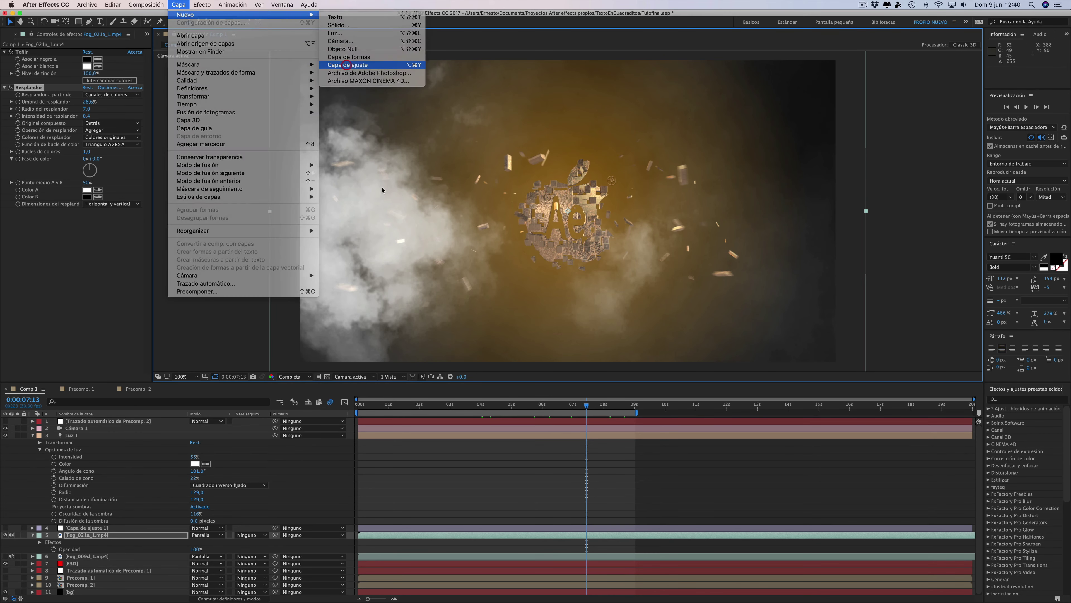
left_click_drag(85, 534, 95, 420)
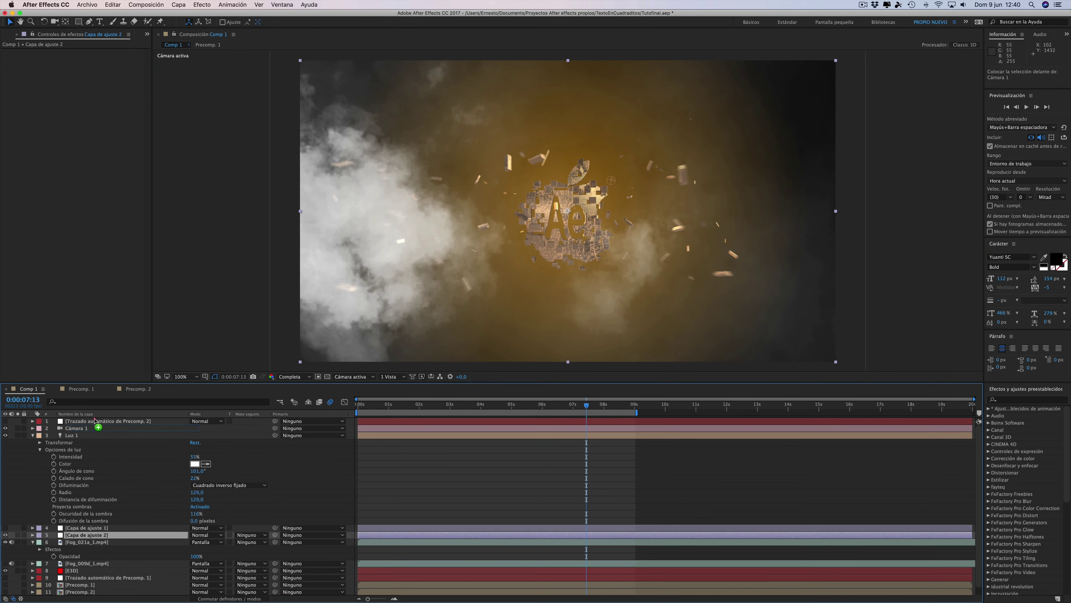
left_click(200, 5)
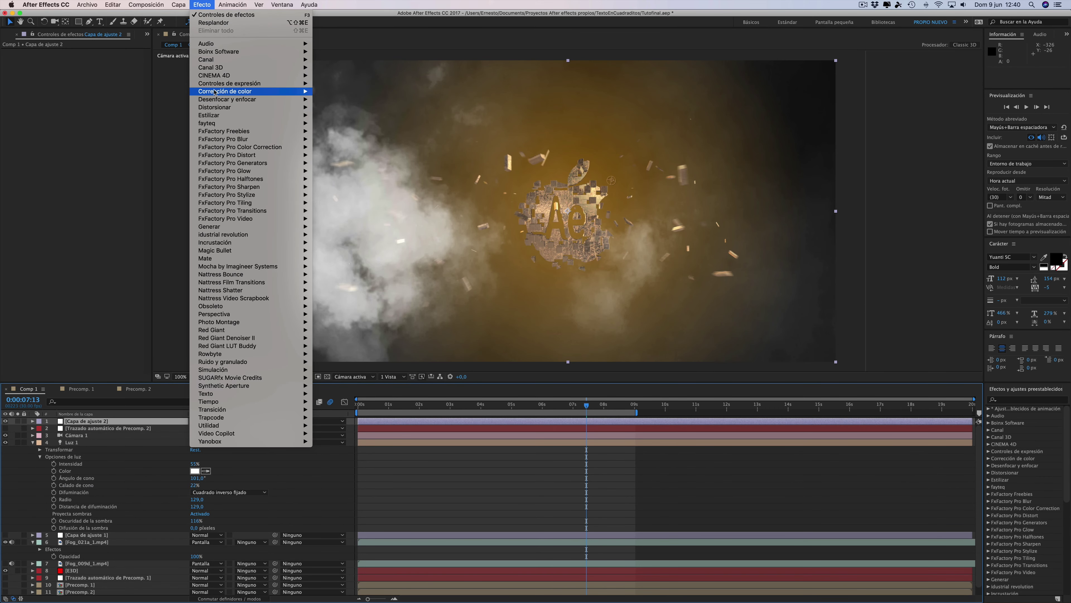
- Apply Curvas to Capa de ajuste 2 and bend the RGB curve into a contrasty S-shape
mouse_move(215, 92)
left_click(344, 203)
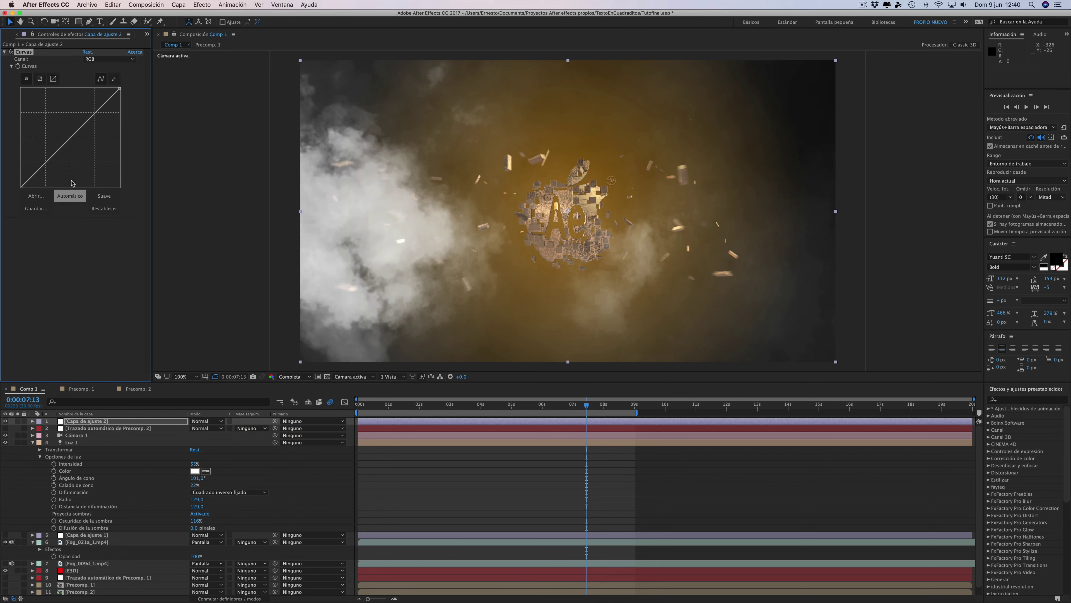
left_click_drag(54, 153, 54, 166)
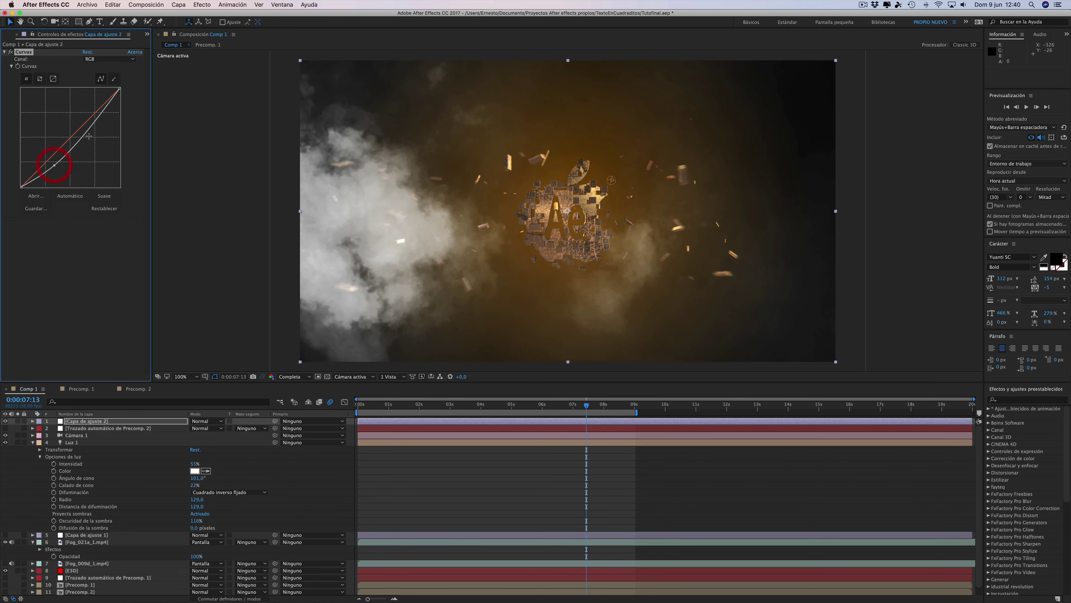
left_click_drag(90, 126, 85, 114)
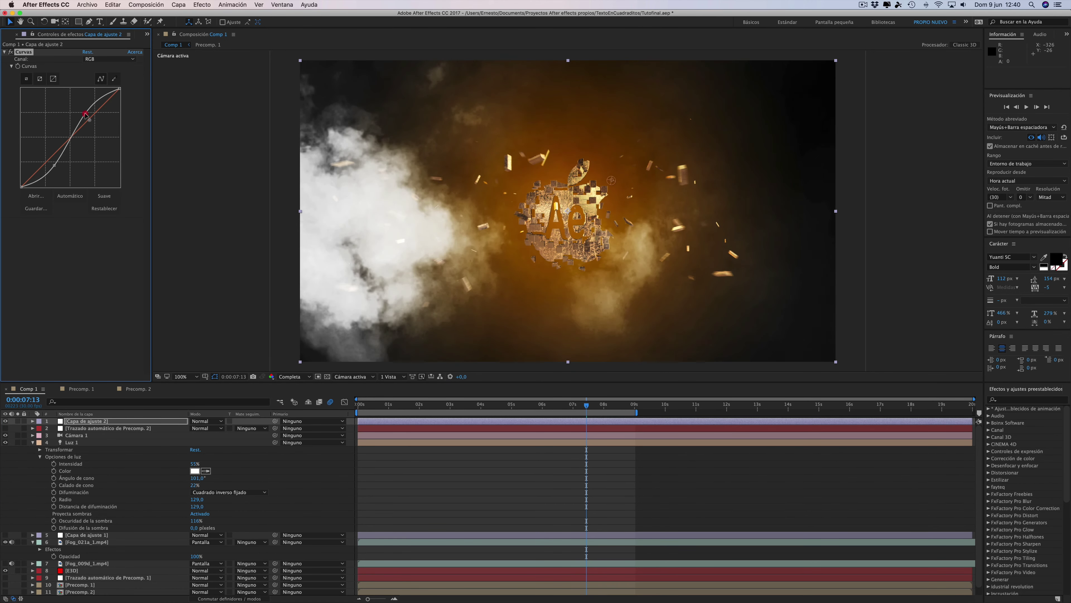
- Switch the Curves channel to Rojo and check the grade at 0:00:06:04
left_click(97, 60)
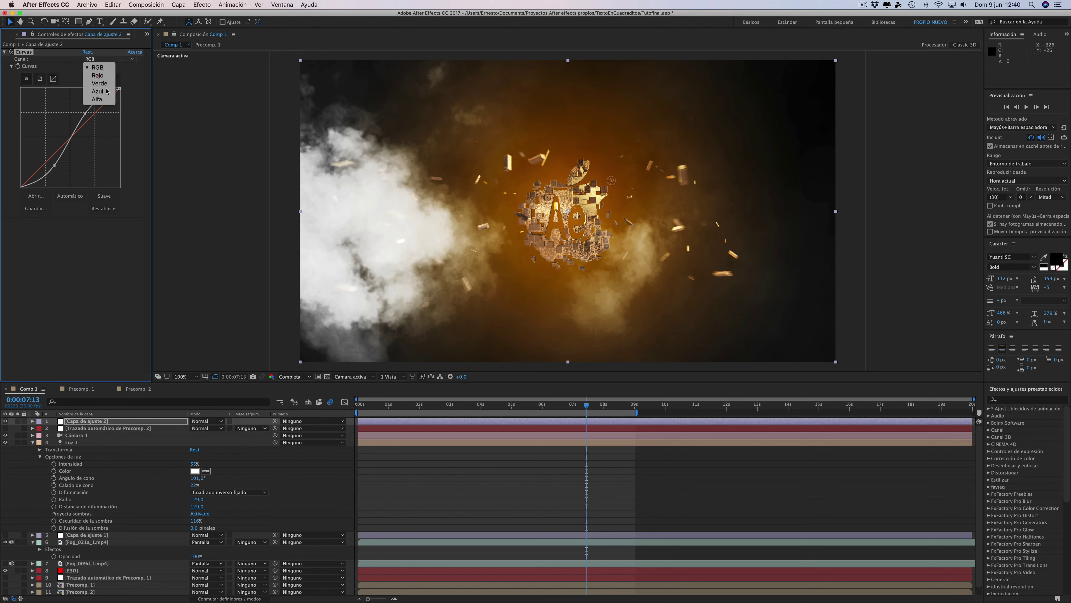
left_click(98, 75)
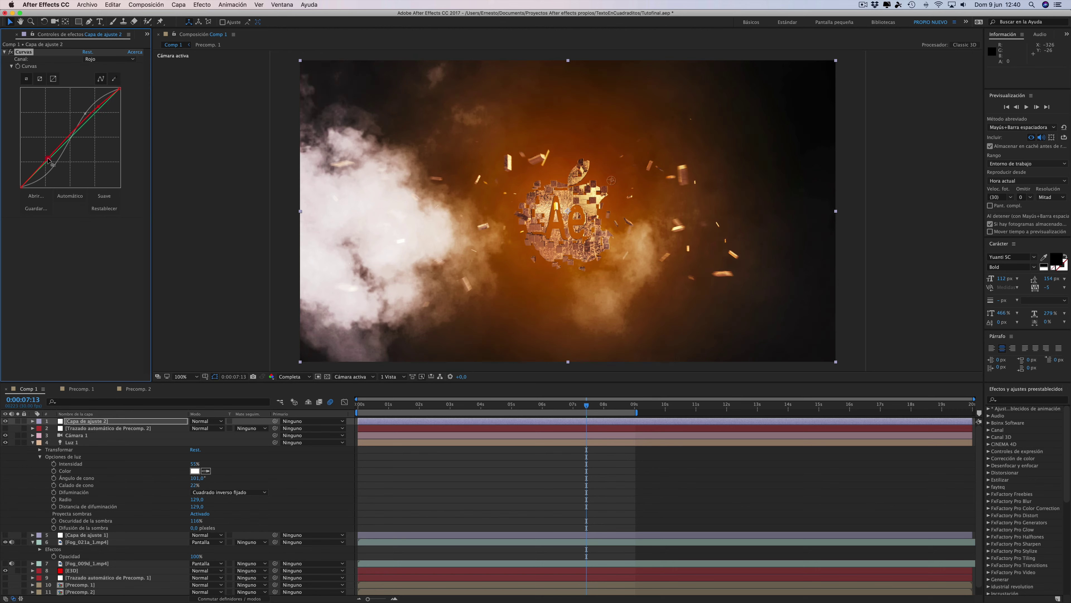
left_click(105, 61)
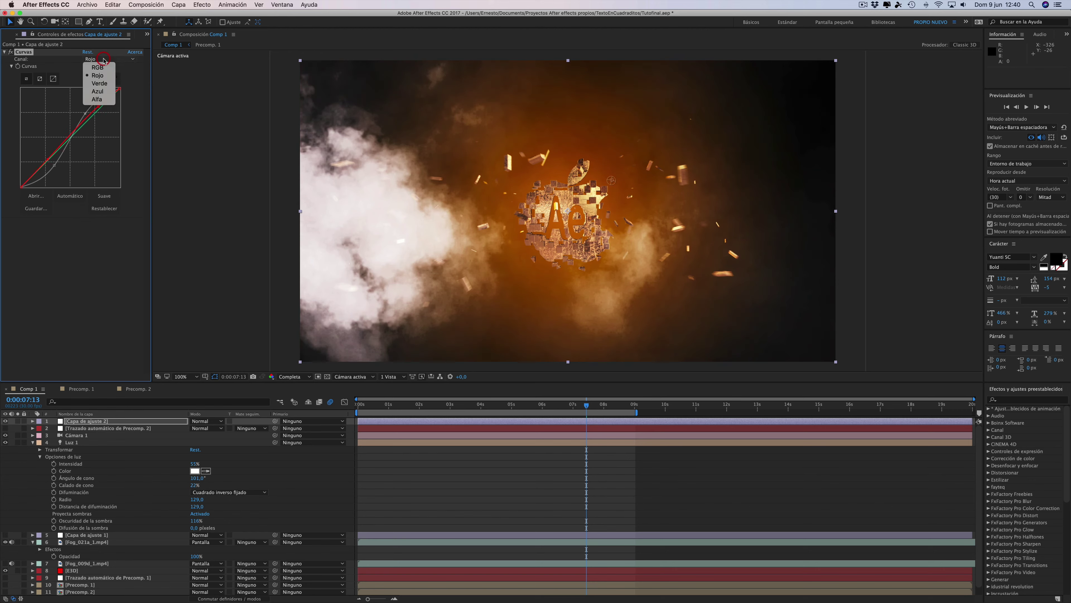
left_click(158, 128)
left_click(546, 406)
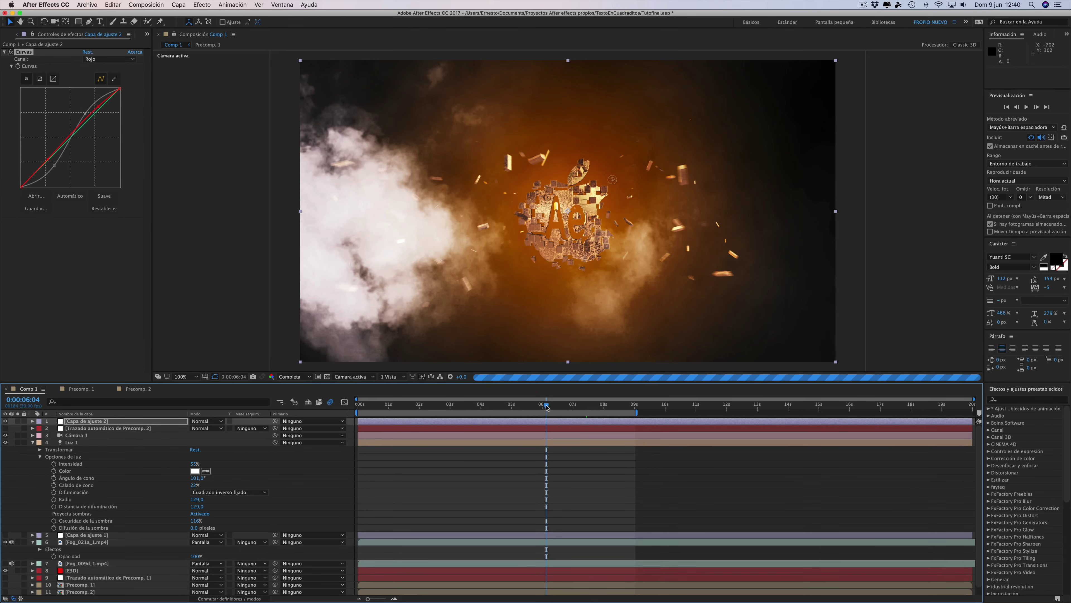
- At 0:00:05:03, lower Fog_021a_1.mp4 opacity to 64% and play a preview
left_click(515, 406)
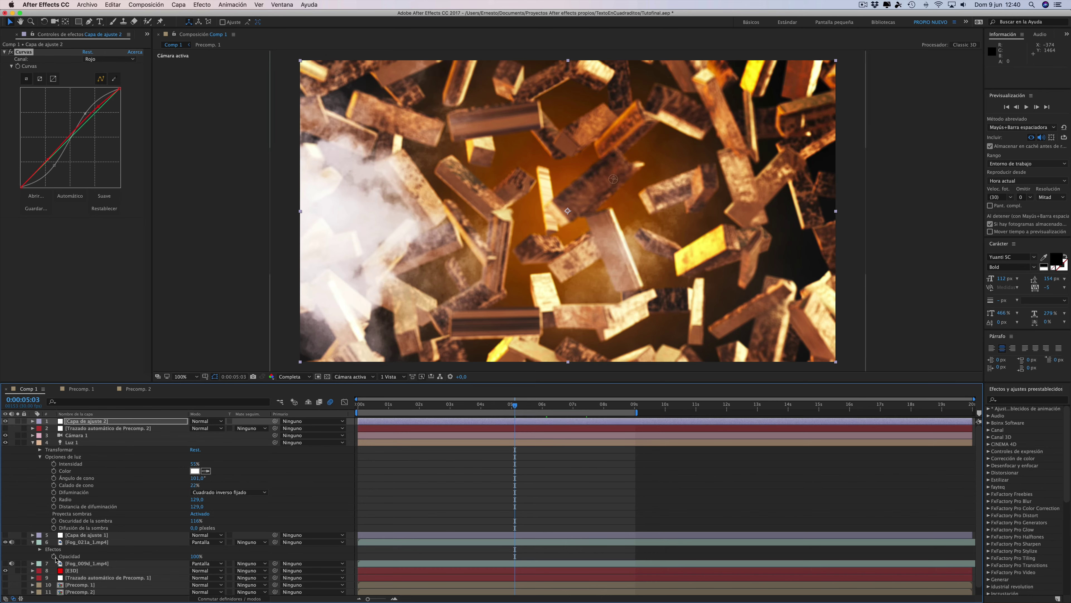
left_click_drag(196, 556, 180, 557)
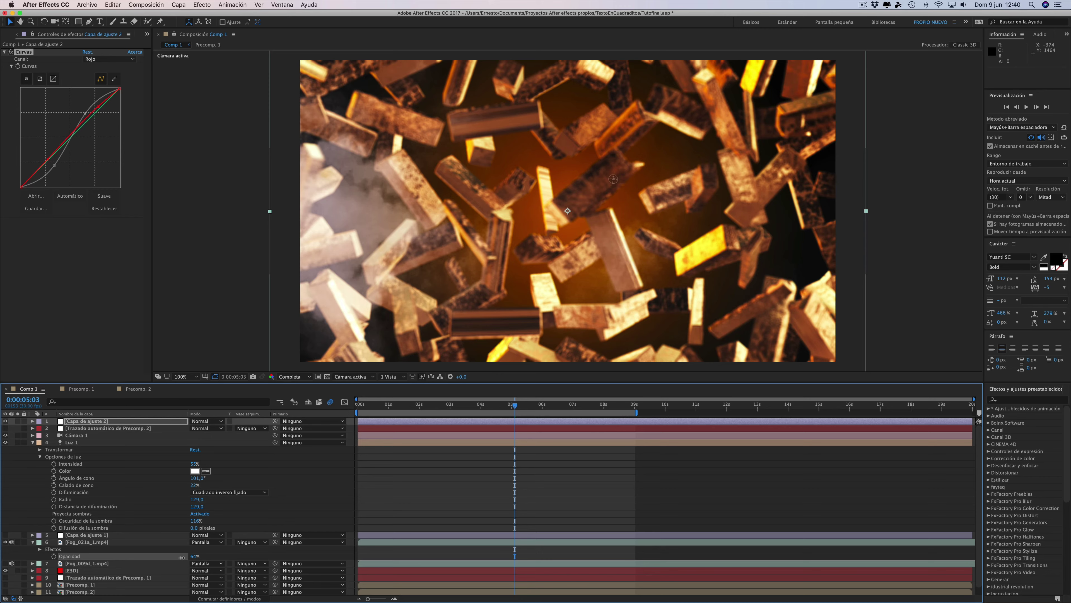
left_click(181, 557)
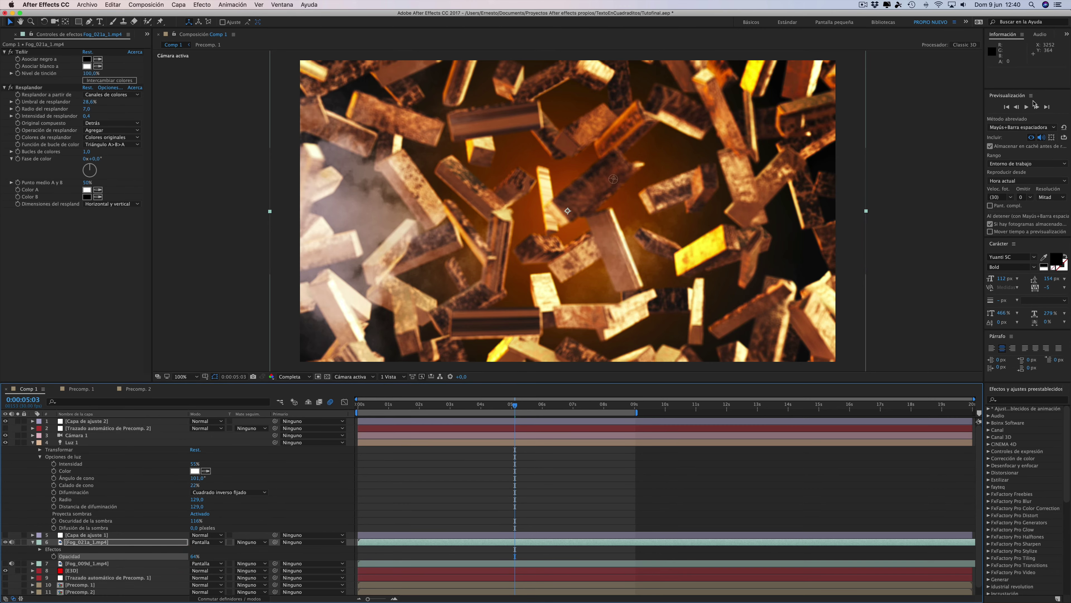
left_click(1027, 107)
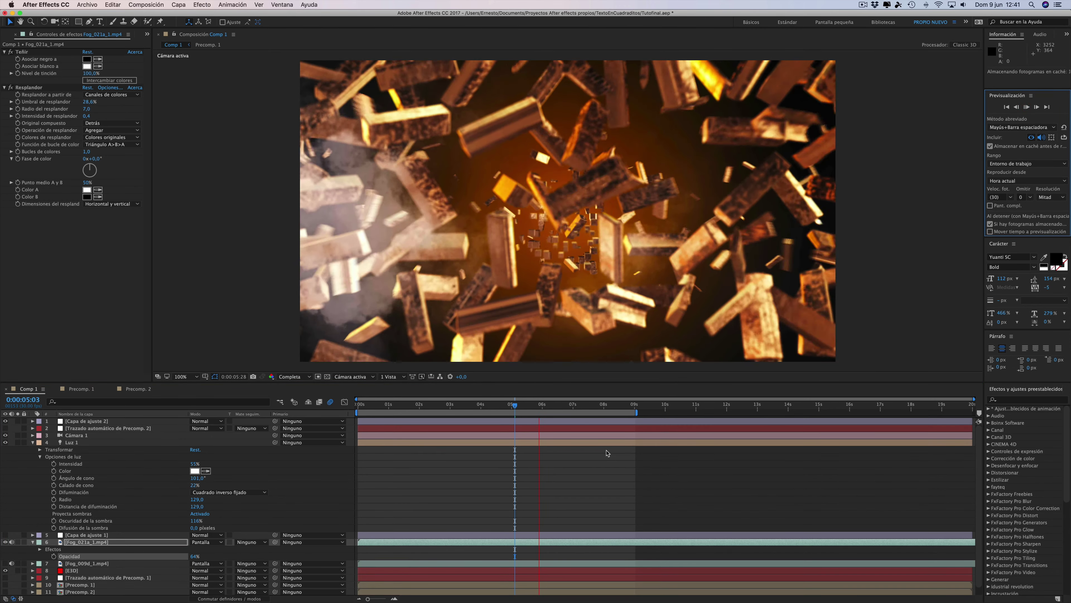